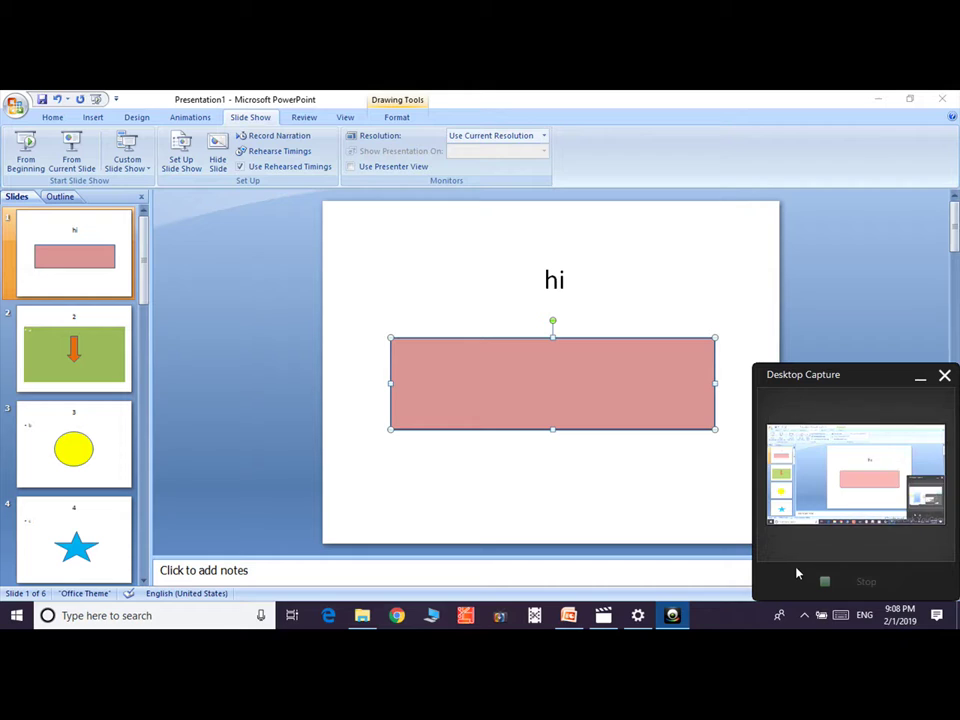
# Select slide 3, then run the slide show from the beginning to its end.
pyautogui.click(920, 381)
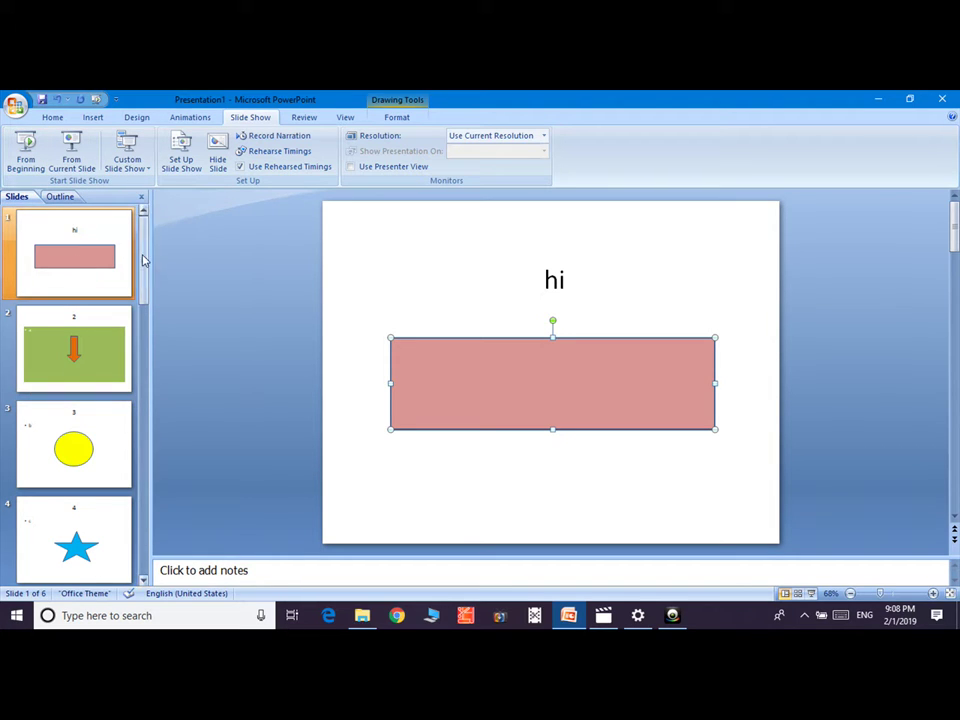
pyautogui.moveTo(143, 260)
pyautogui.mouseDown()
pyautogui.moveTo(145, 429)
pyautogui.moveTo(109, 208)
pyautogui.mouseUp()
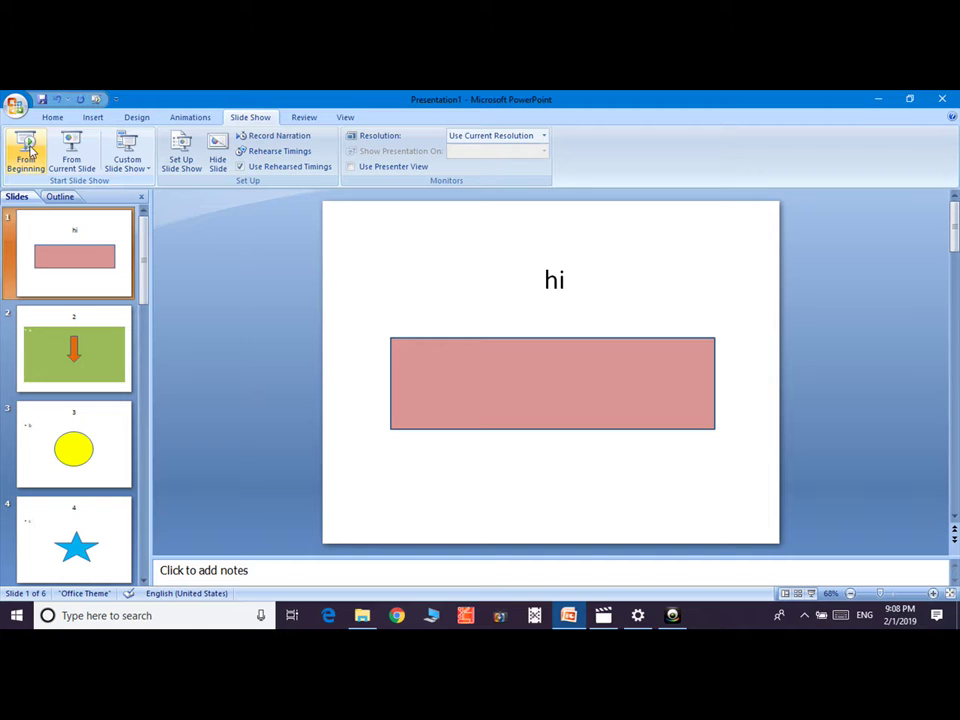
pyautogui.click(72, 446)
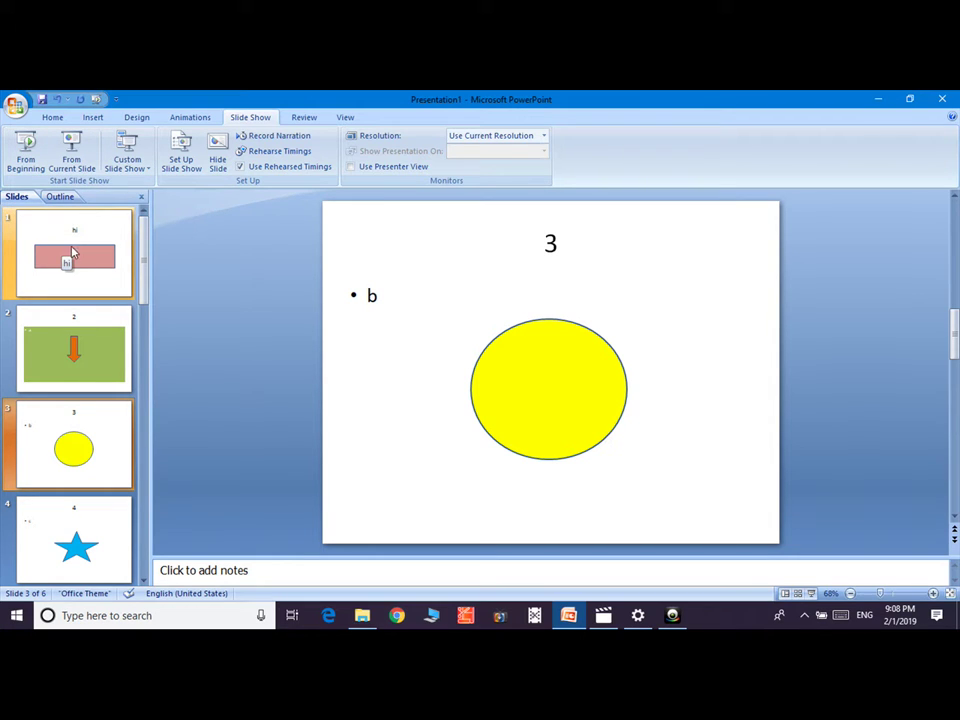
pyautogui.click(31, 151)
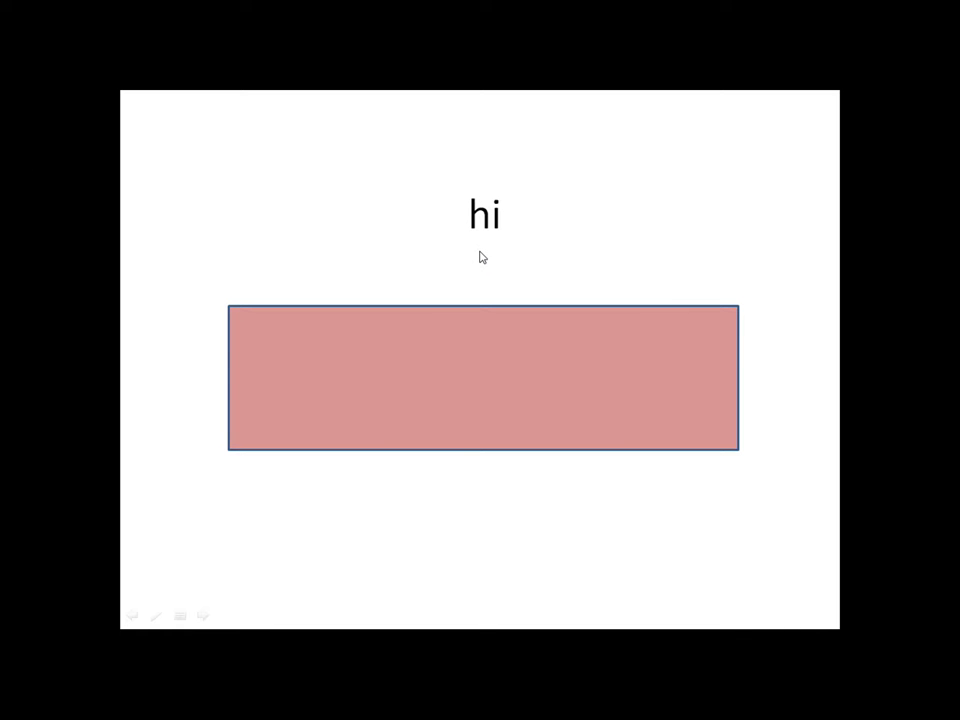
pyautogui.click(481, 257)
pyautogui.click(481, 257)
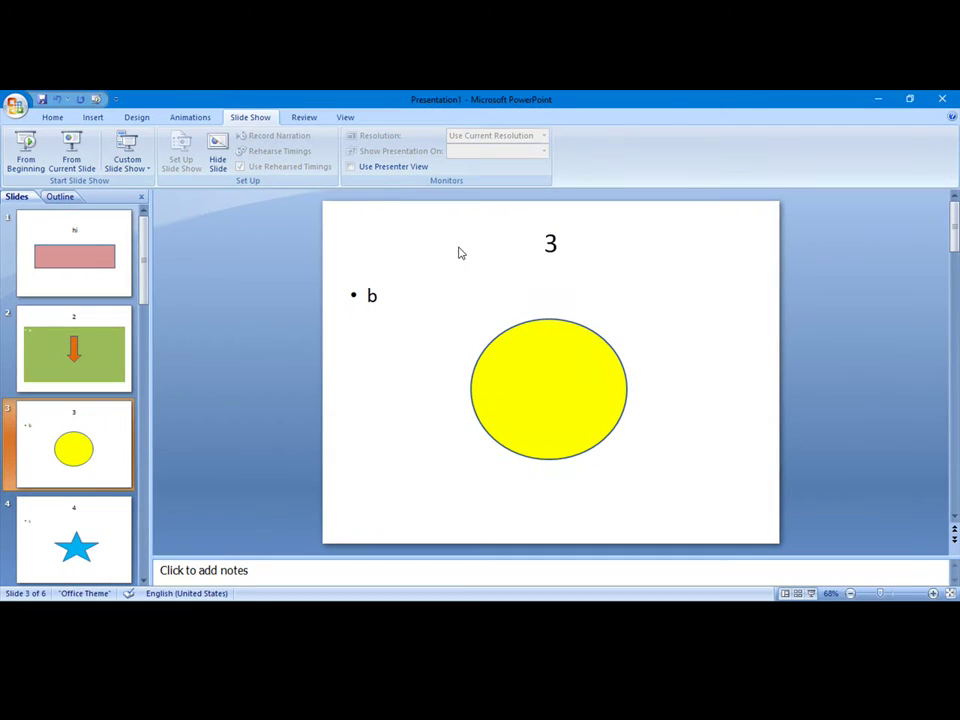
# Run the show from slide 4, the blue star slide, through to its end.
pyautogui.click(65, 531)
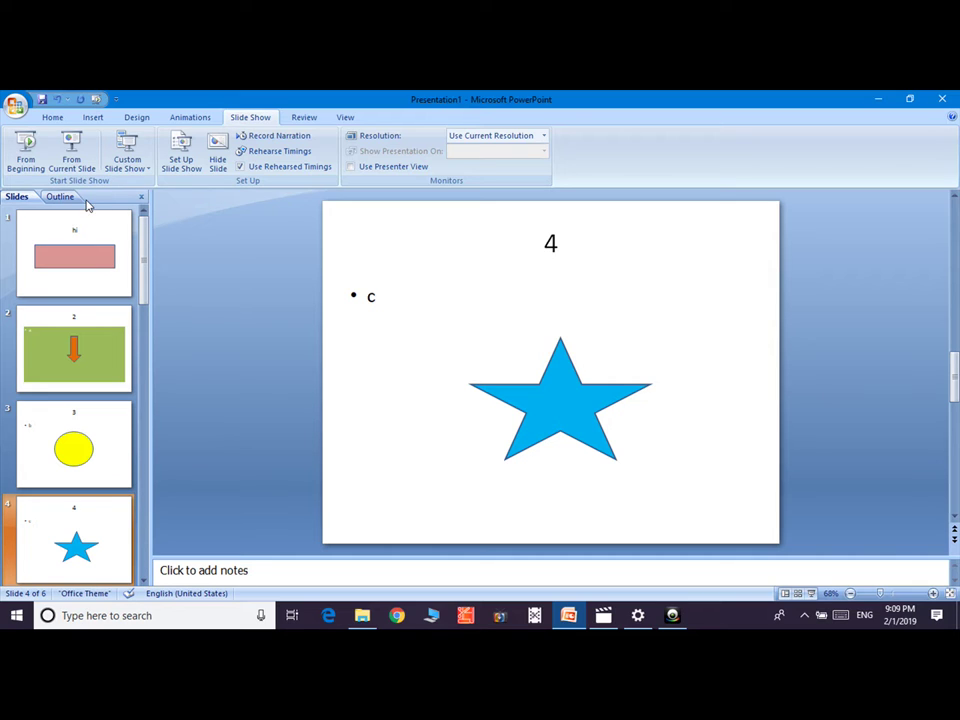
pyautogui.click(81, 143)
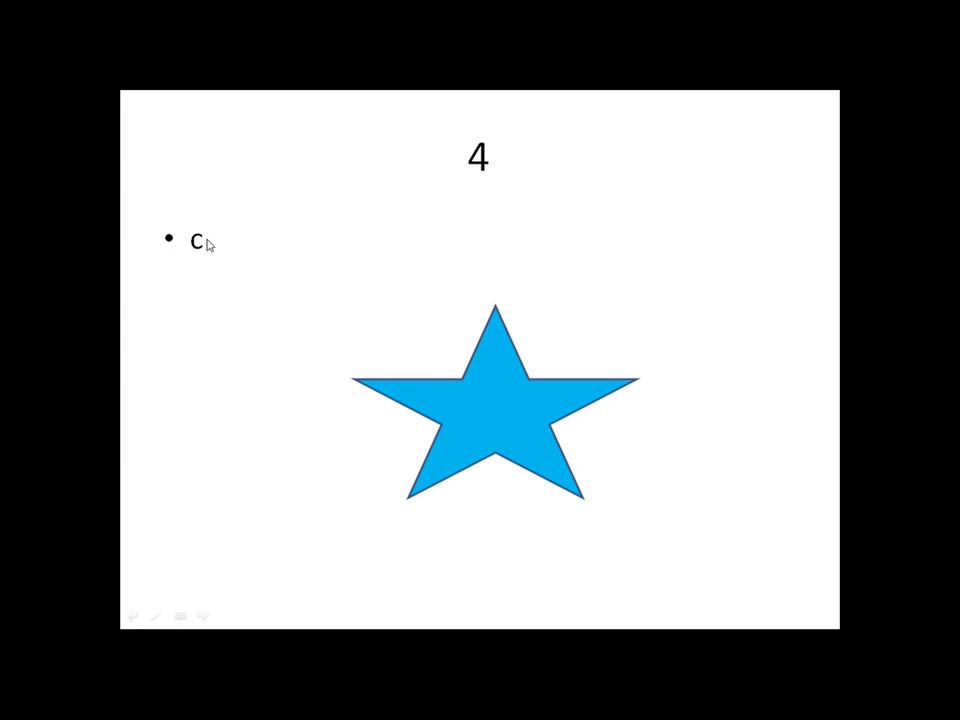
pyautogui.click(208, 245)
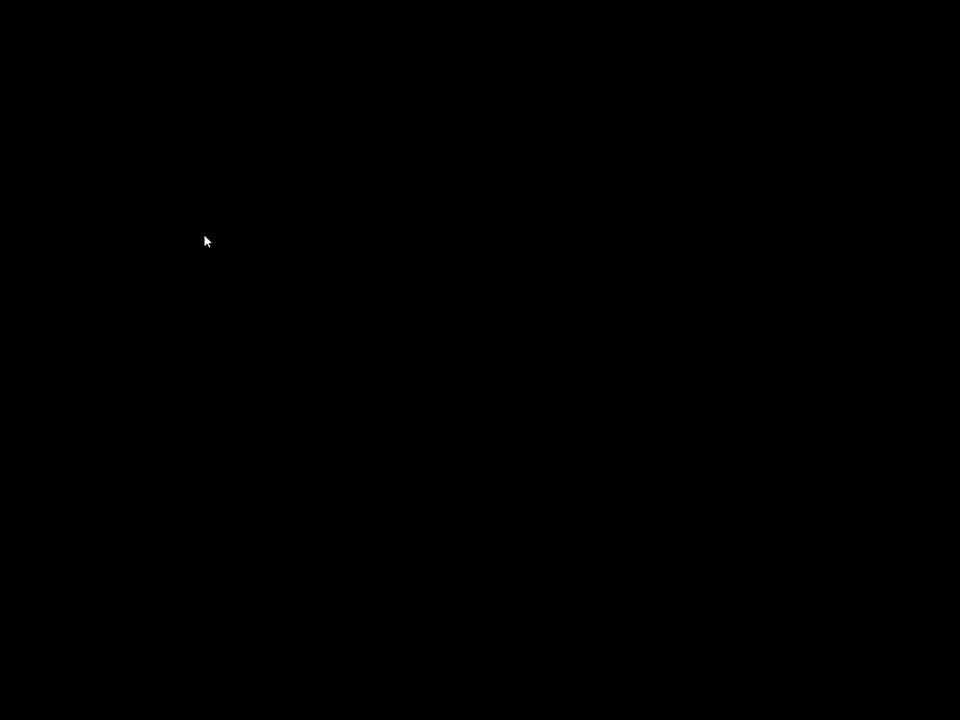
pyautogui.click(206, 241)
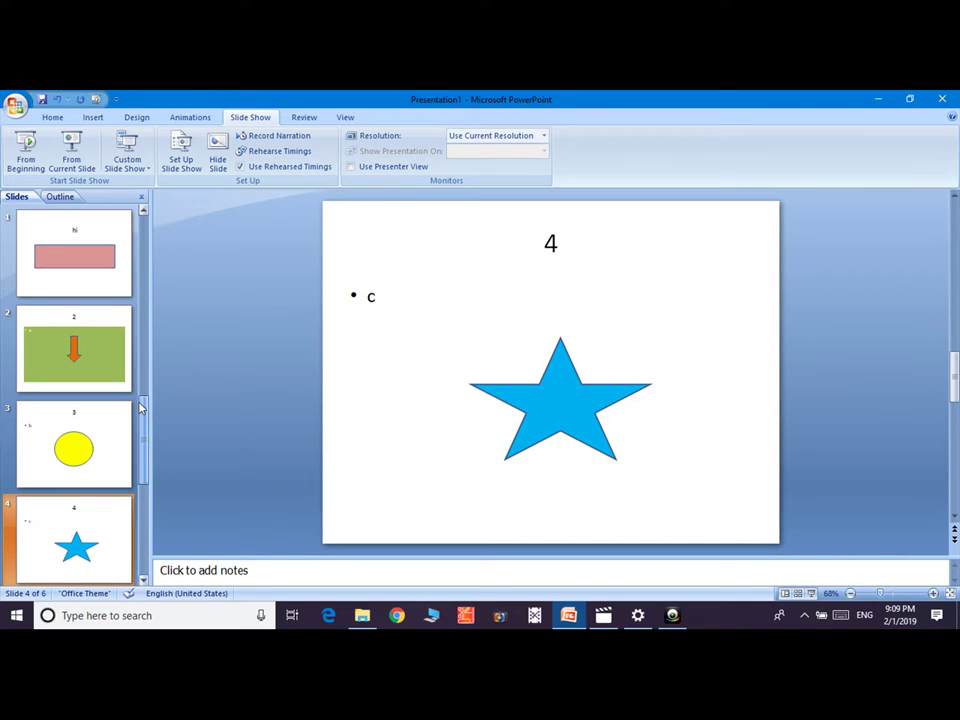
pyautogui.scroll(-3, 141, 468)
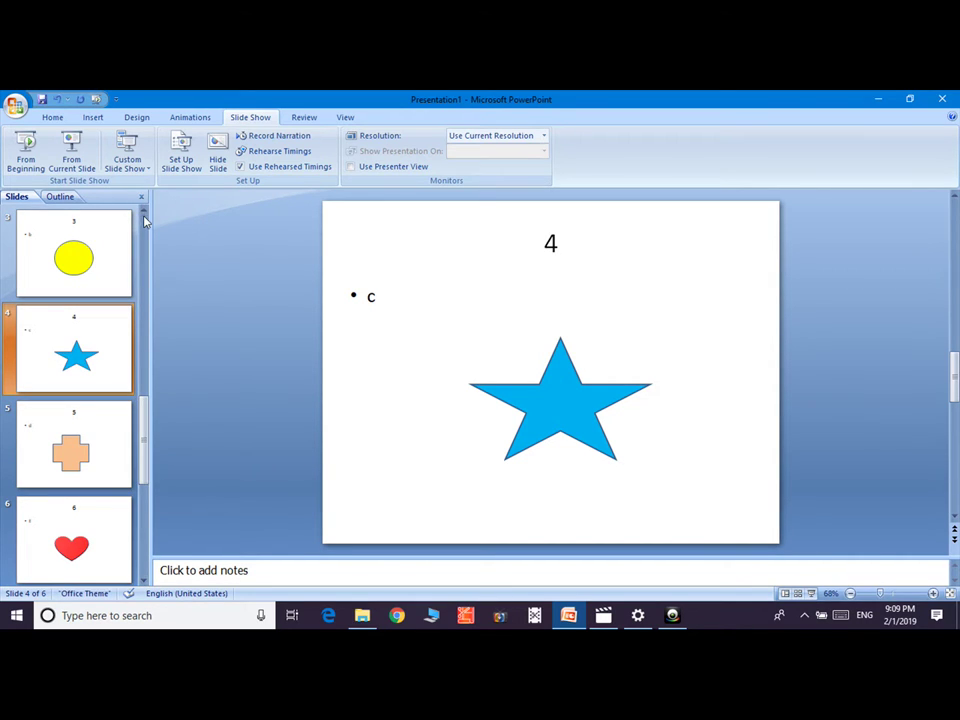
pyautogui.scroll(3, 145, 225)
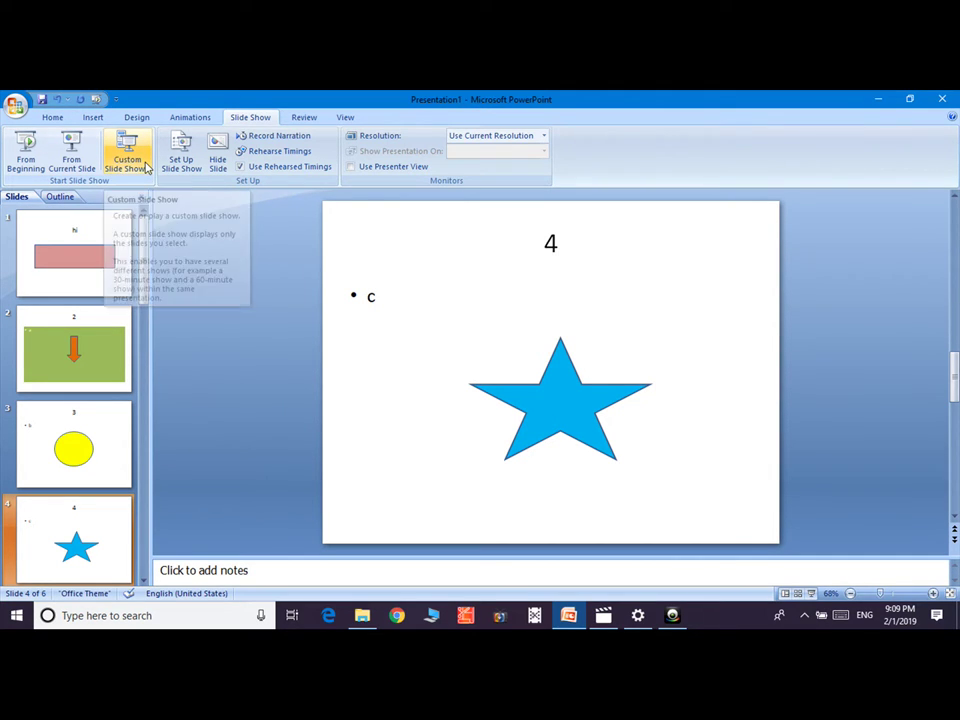
# Open the Custom Shows manager and start a new custom show.
pyautogui.click(147, 167)
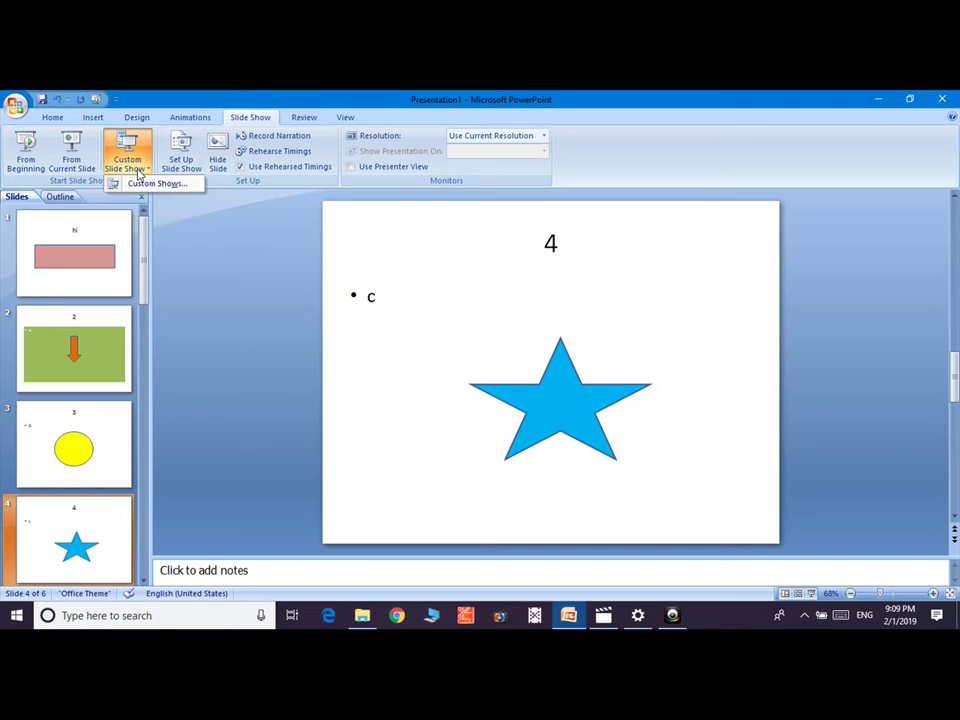
pyautogui.click(137, 175)
pyautogui.click(143, 167)
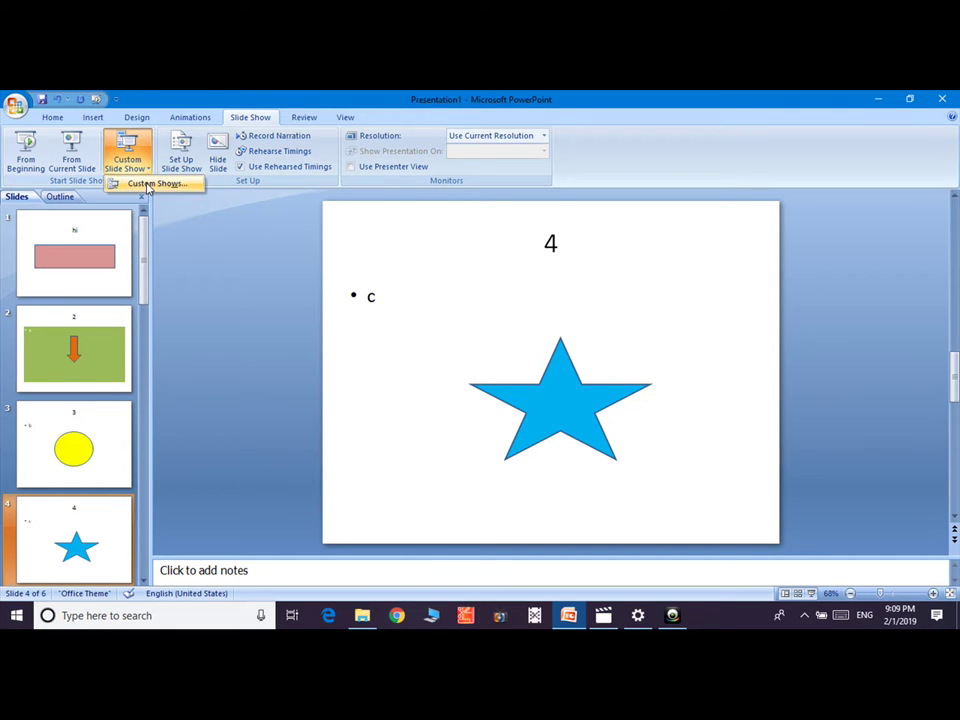
pyautogui.click(150, 182)
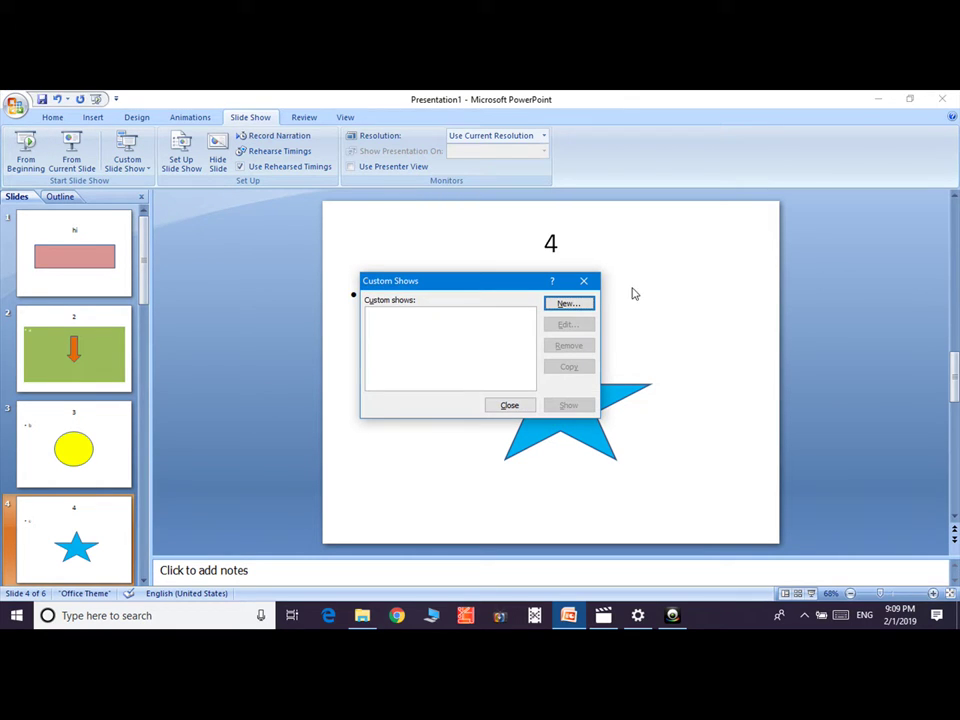
pyautogui.click(575, 306)
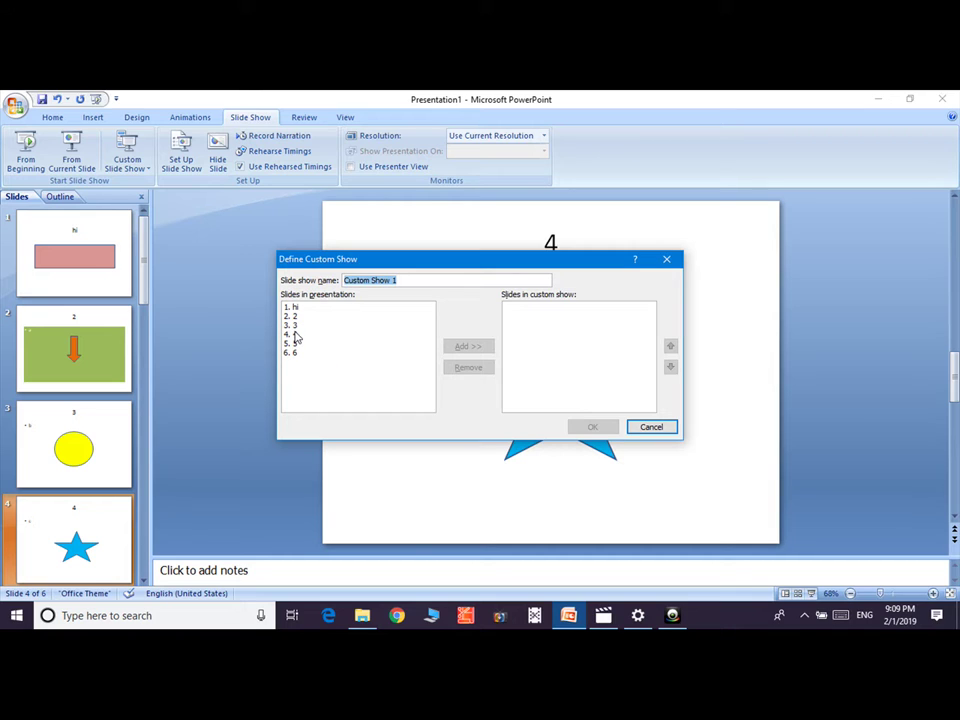
# Add slides 3, 4 and 6 to the new show and save it.
pyautogui.click(294, 326)
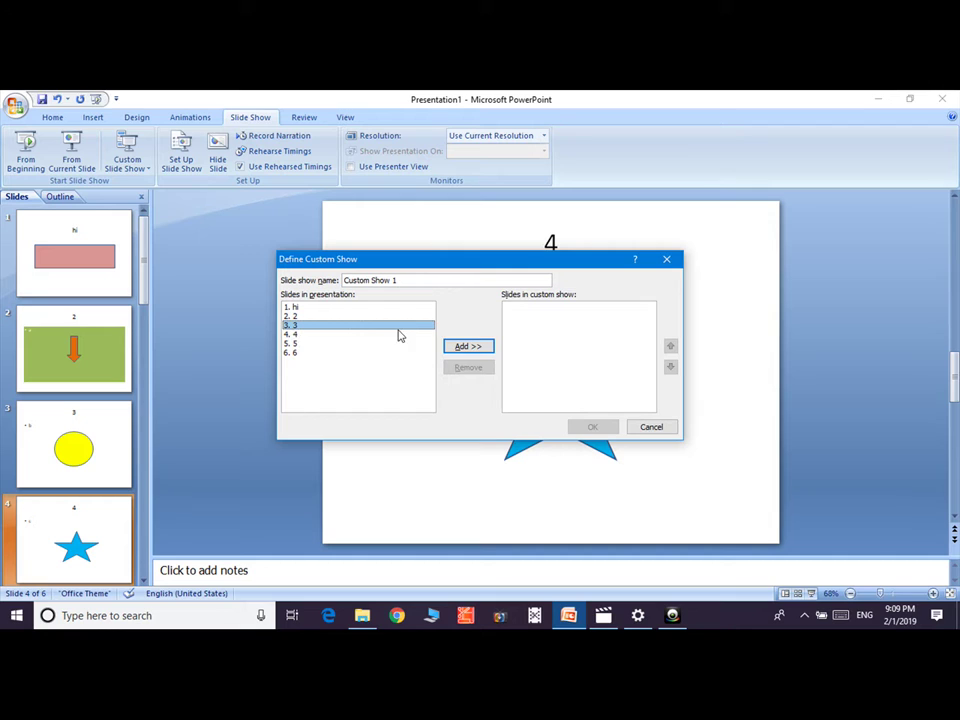
pyautogui.click(450, 347)
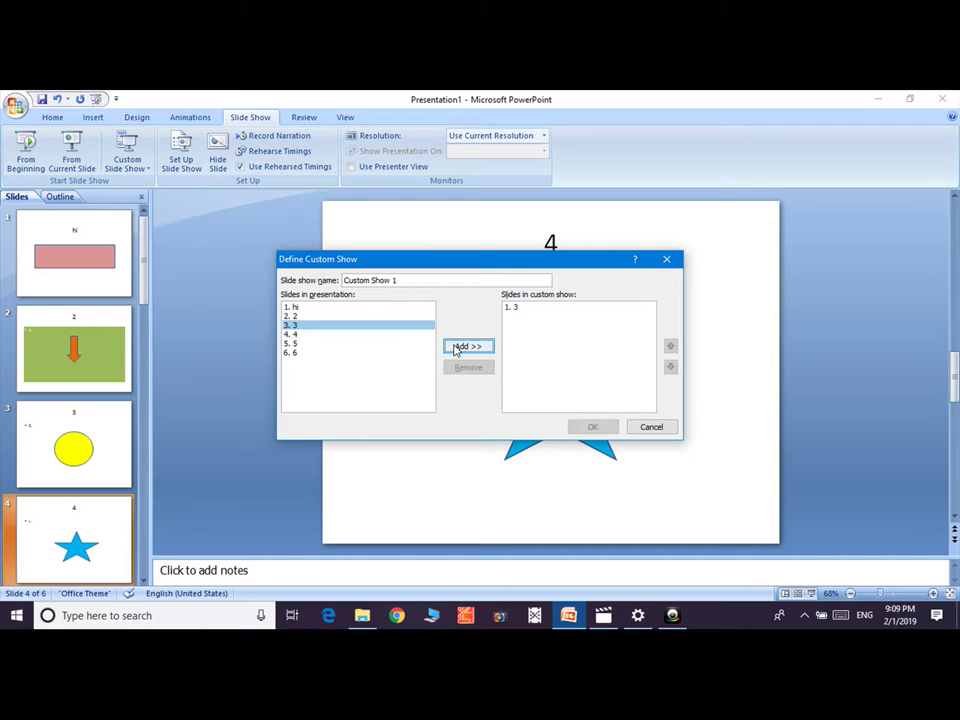
pyautogui.click(292, 334)
pyautogui.click(462, 346)
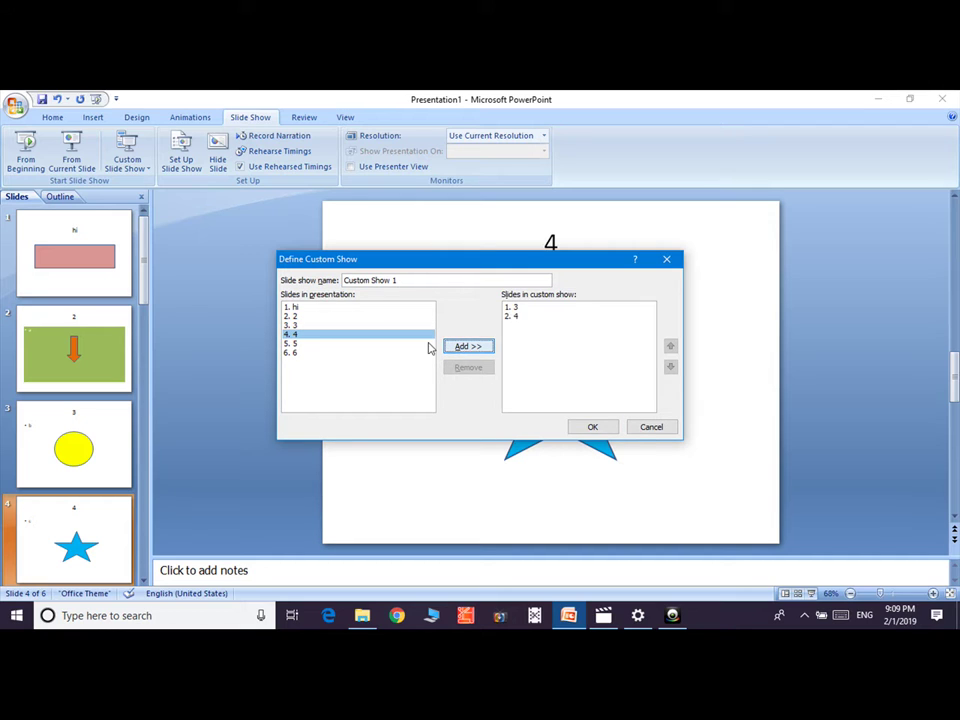
pyautogui.click(294, 353)
pyautogui.click(466, 347)
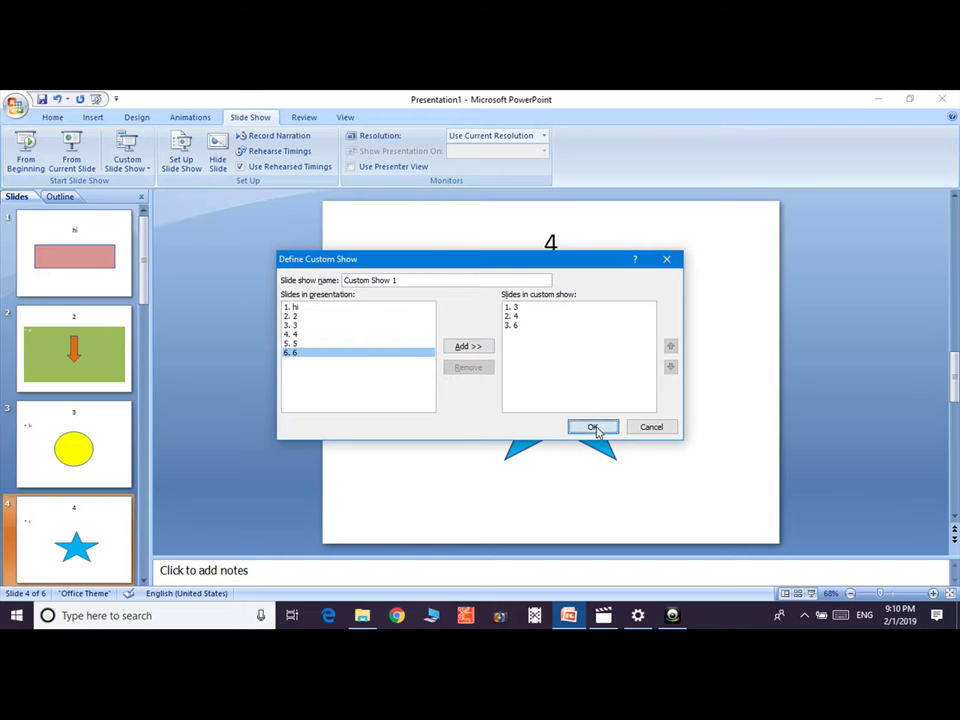
pyautogui.click(594, 428)
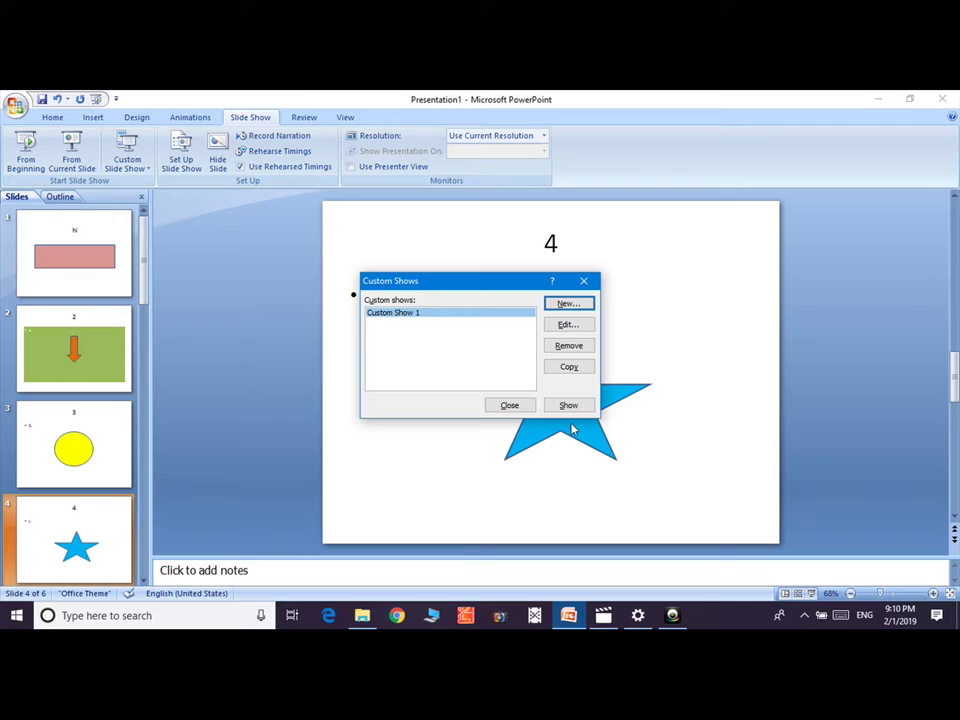
# Close Custom Shows, then play Custom Show 1 through slides 3, 4 and 6 and exit.
pyautogui.click(513, 406)
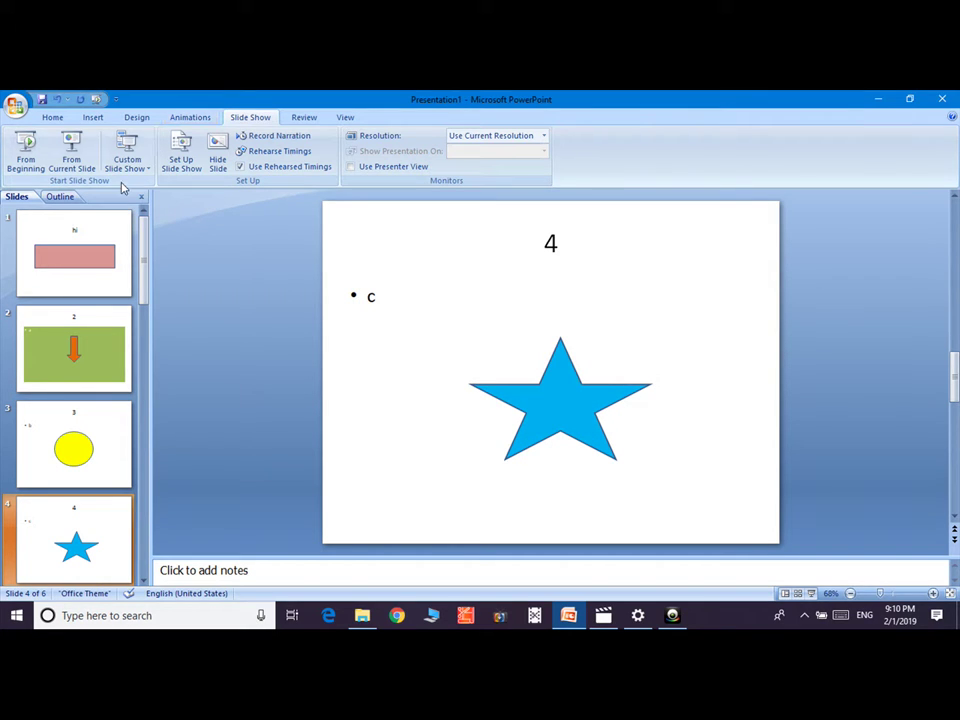
pyautogui.click(126, 163)
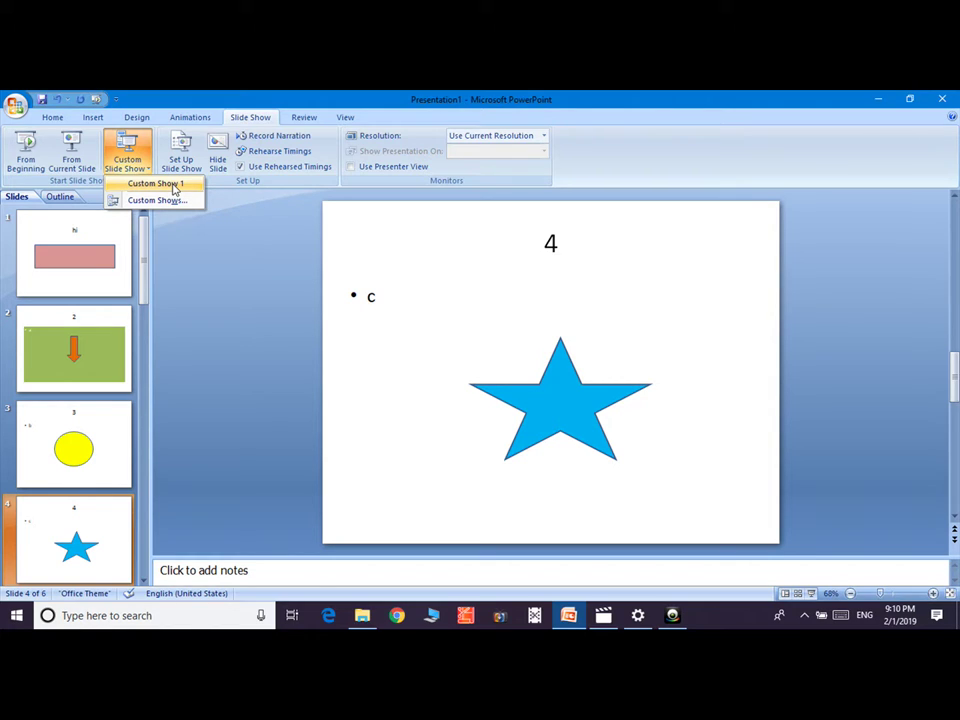
pyautogui.click(172, 184)
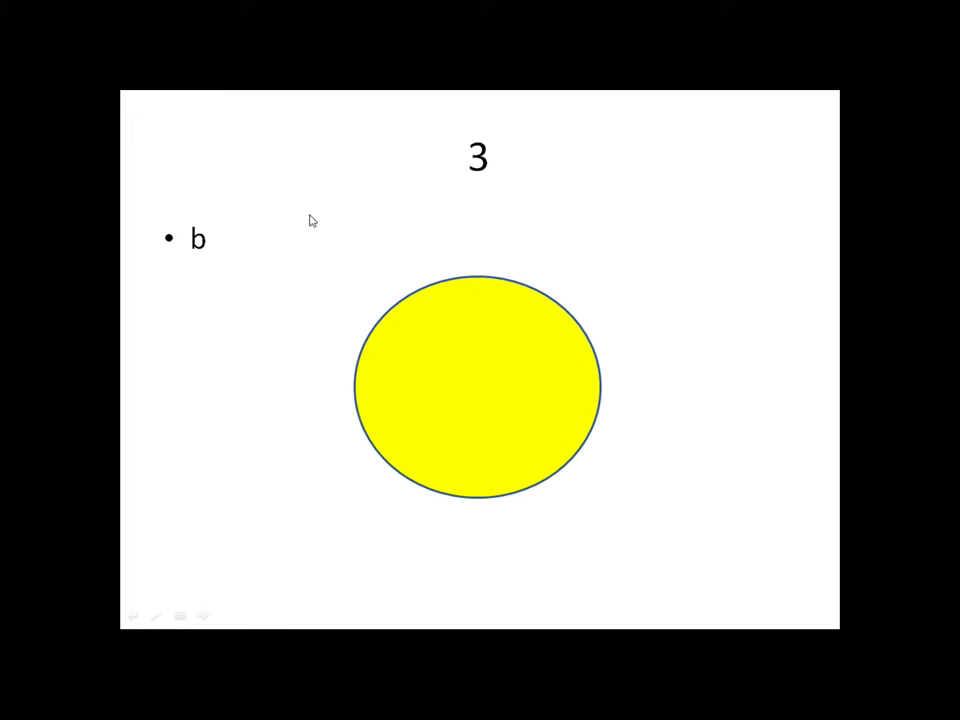
pyautogui.click(459, 349)
pyautogui.doubleClick(517, 300)
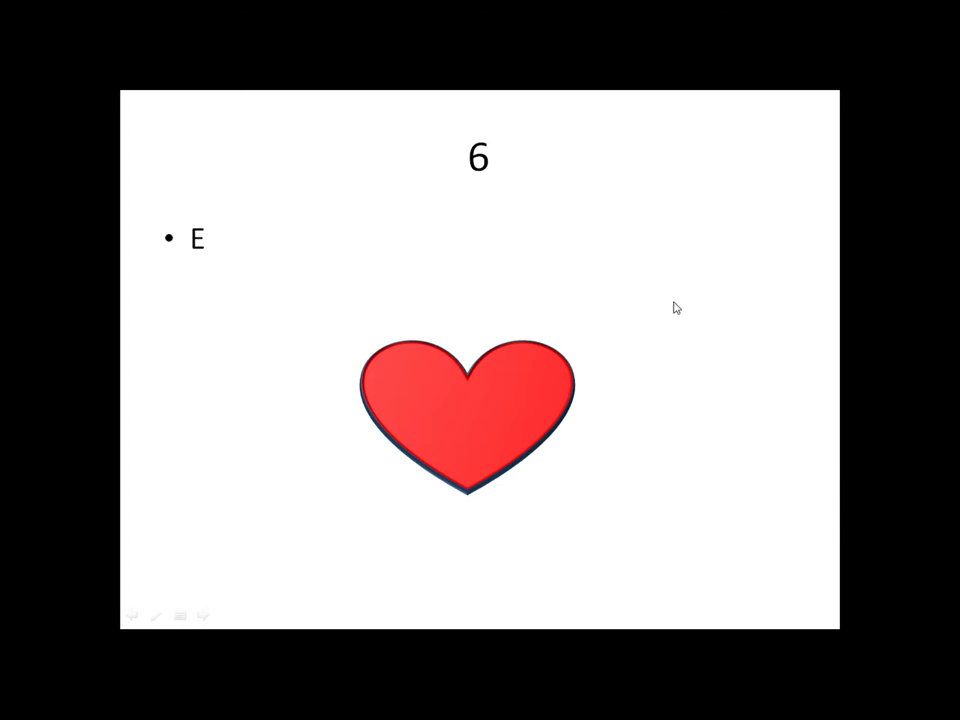
pyautogui.click(529, 345)
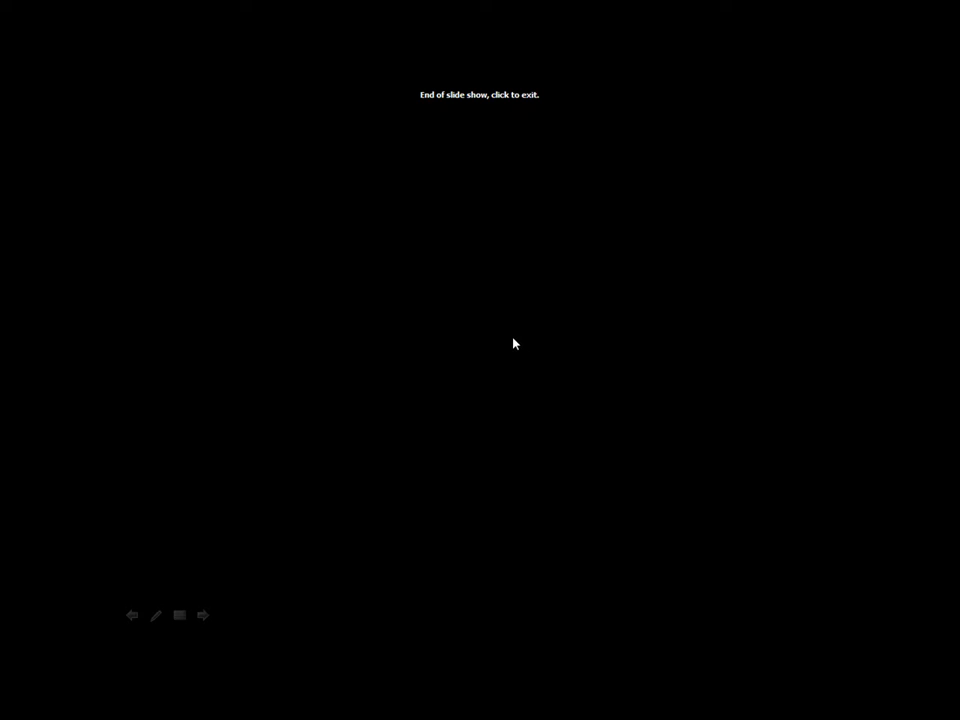
pyautogui.click(507, 341)
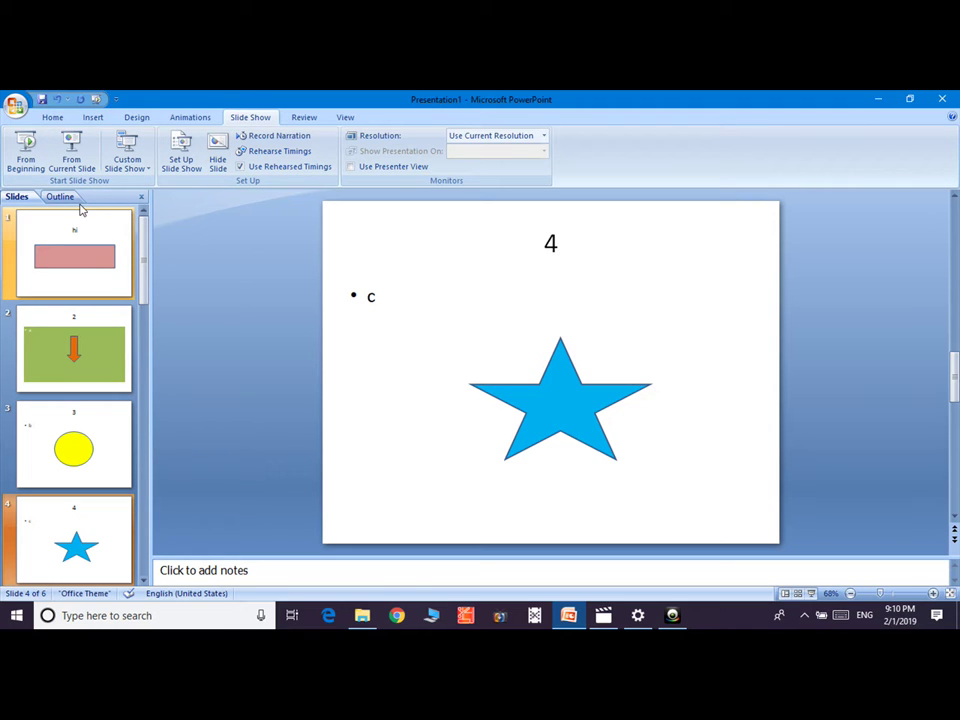
# Leave Set Up Show unchanged, then run the show from slide 1 and end it with Esc.
pyautogui.click(195, 167)
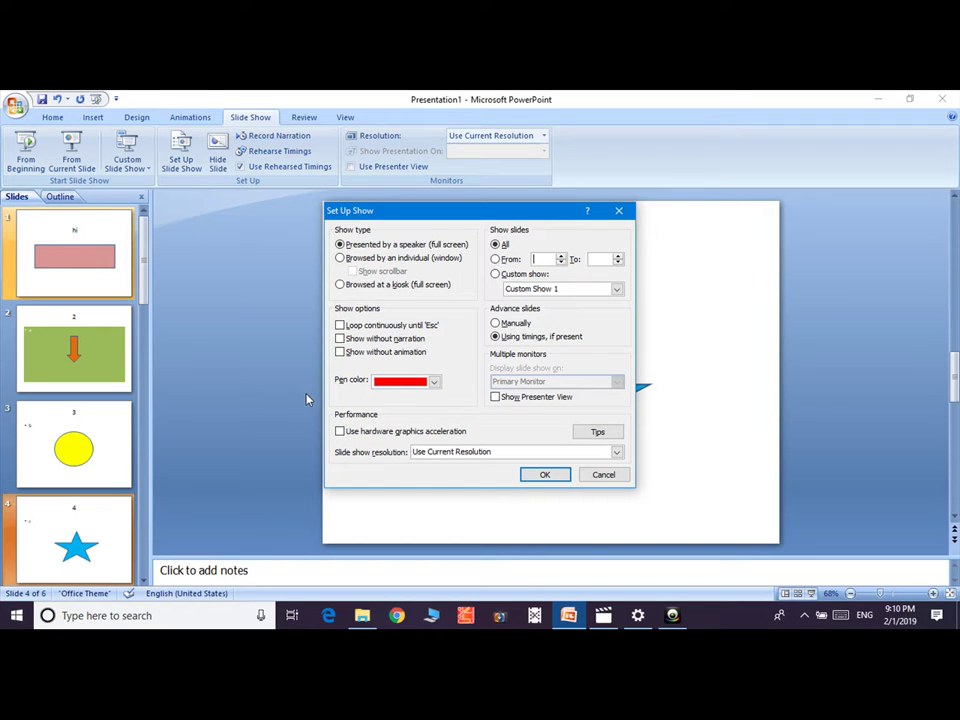
pyautogui.click(601, 474)
pyautogui.click(26, 150)
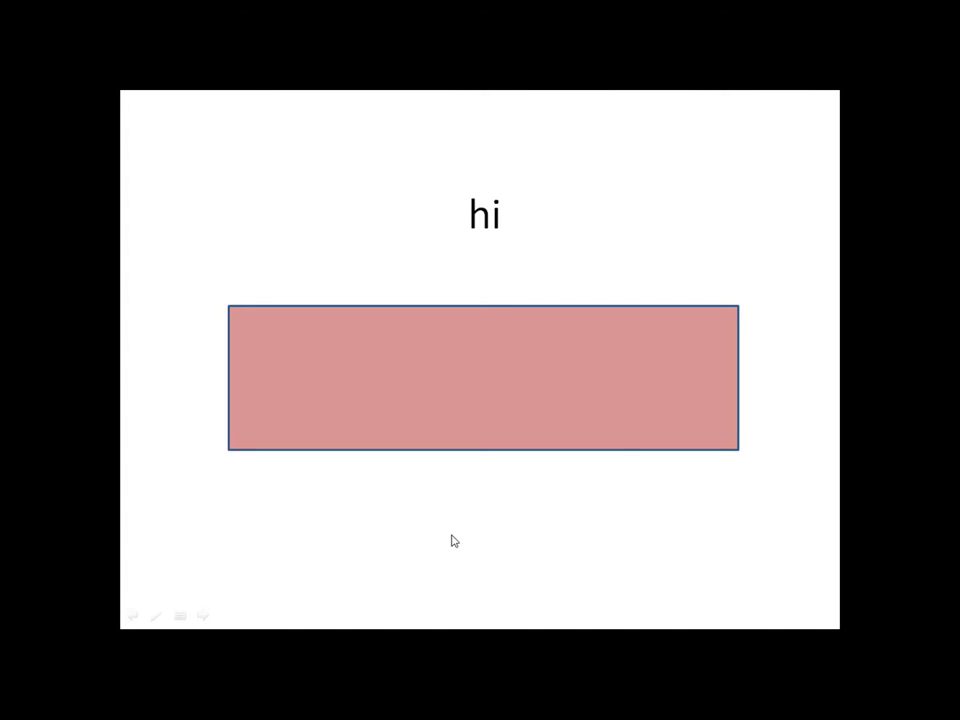
pyautogui.press('Escape')
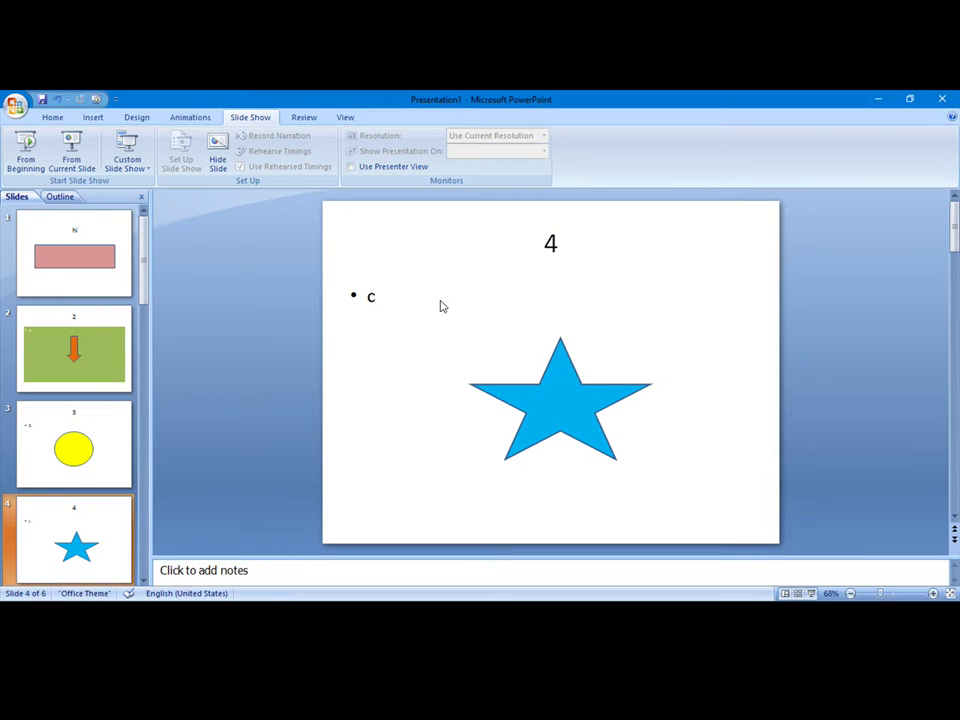
# Set the show type to Browsed by an individual (window).
pyautogui.click(181, 152)
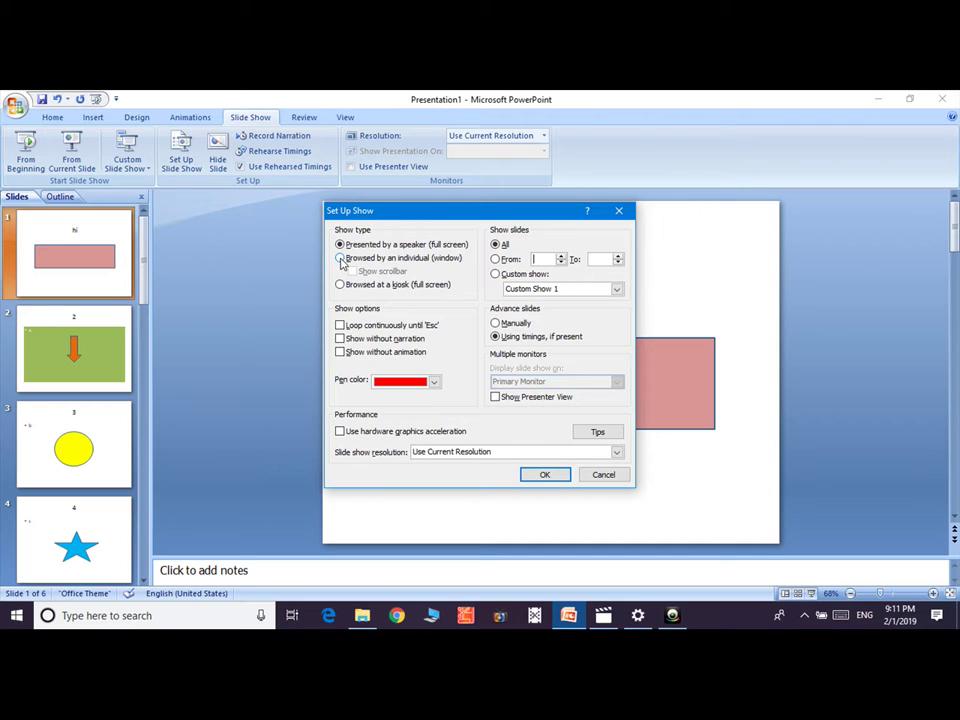
pyautogui.click(341, 258)
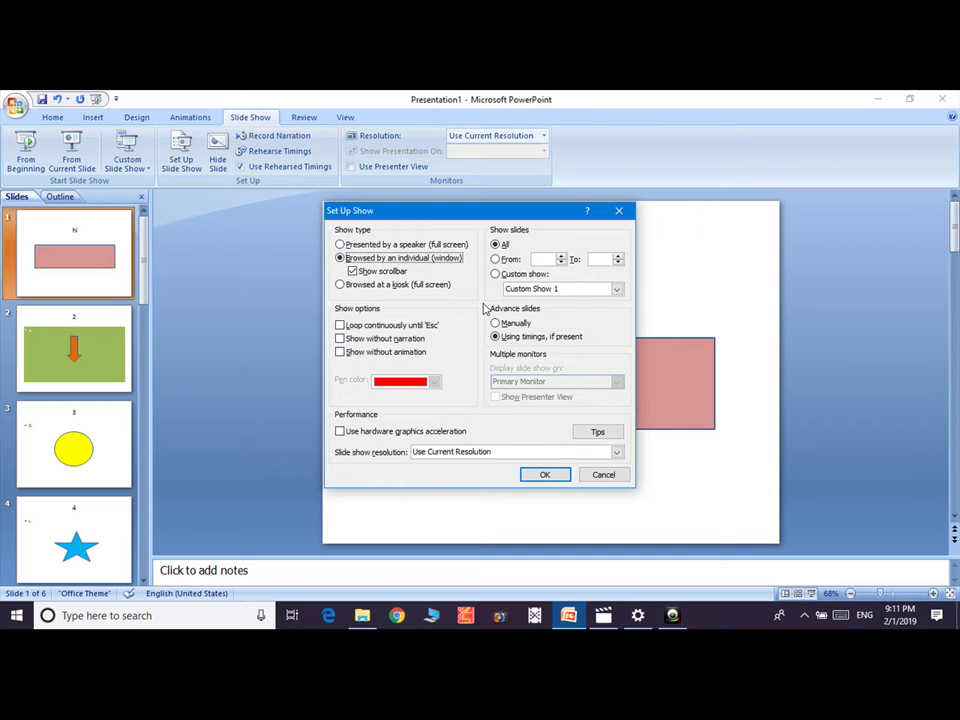
pyautogui.click(545, 476)
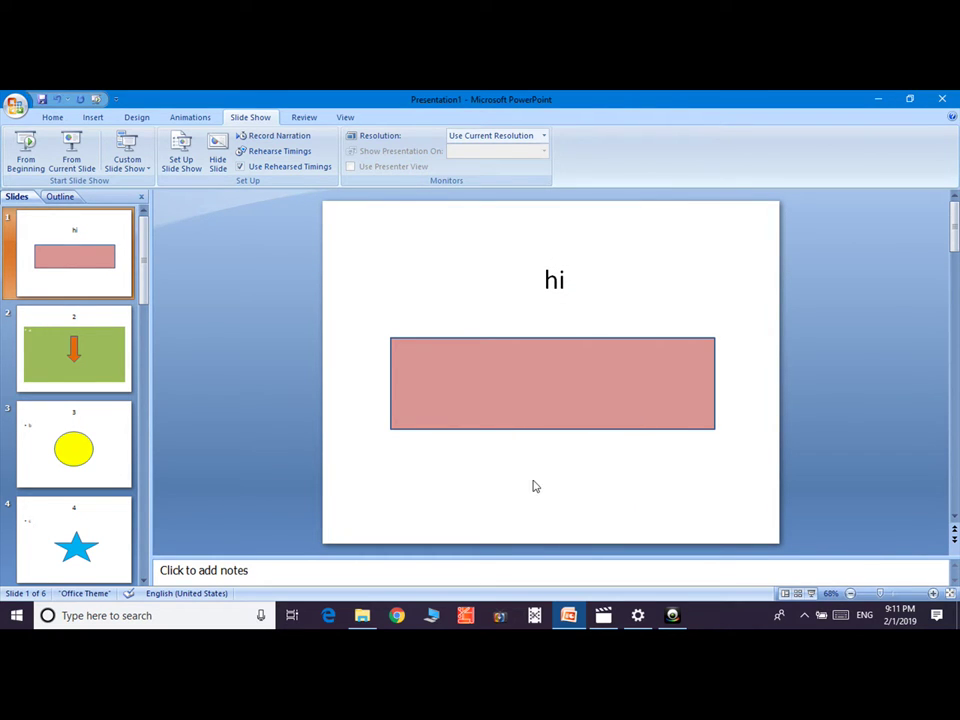
# Run the windowed show from the current slide to its end, then reopen Set Up Show.
pyautogui.click(72, 158)
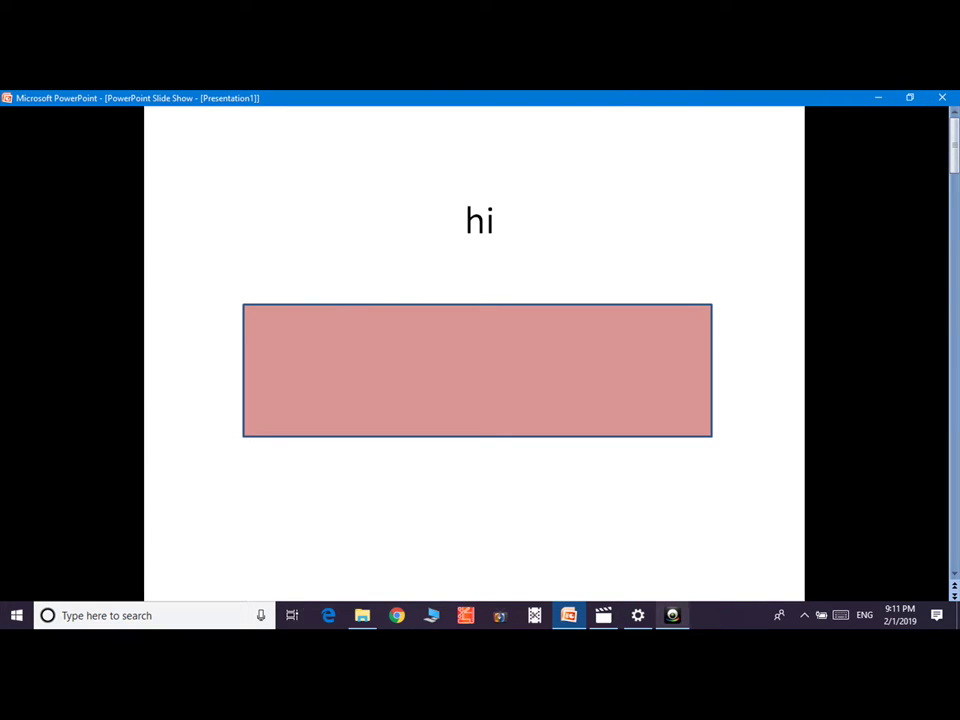
pyautogui.click(350, 278)
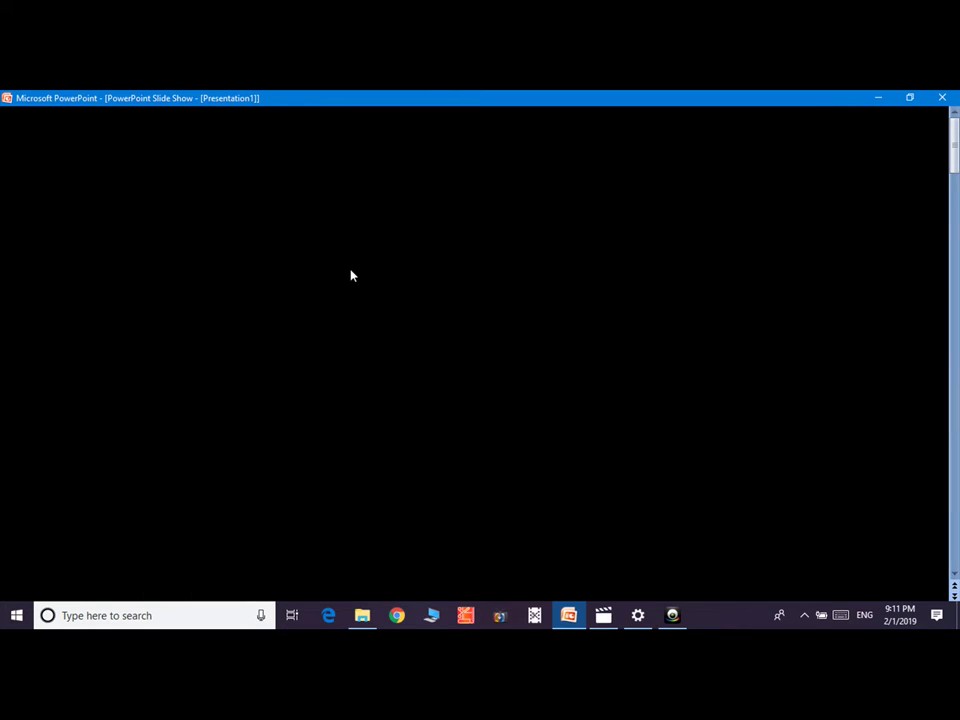
pyautogui.click(353, 270)
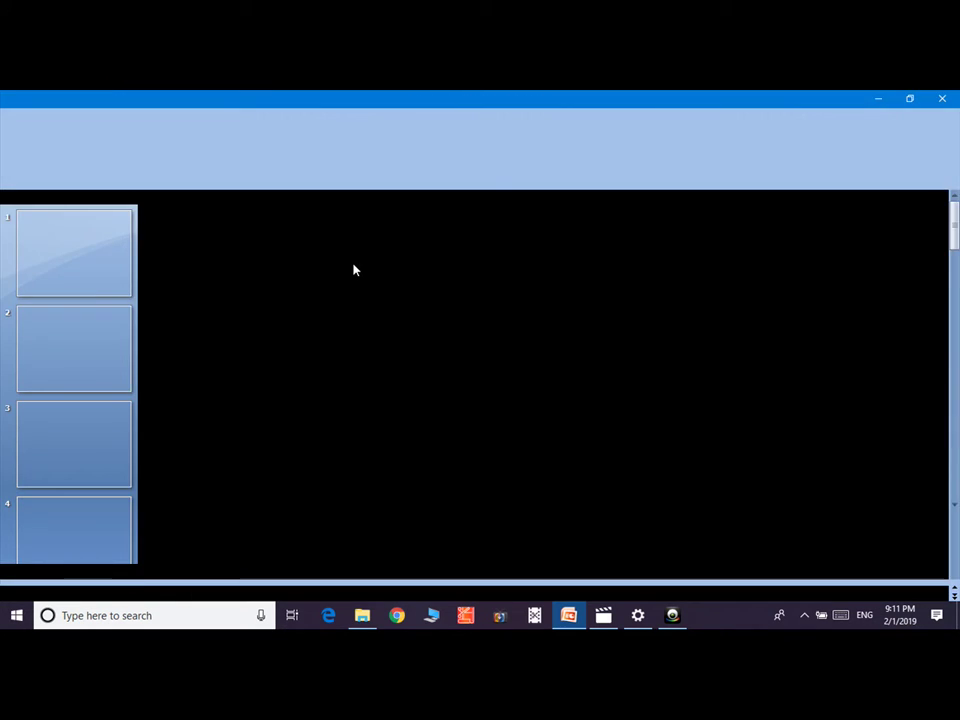
pyautogui.click(163, 165)
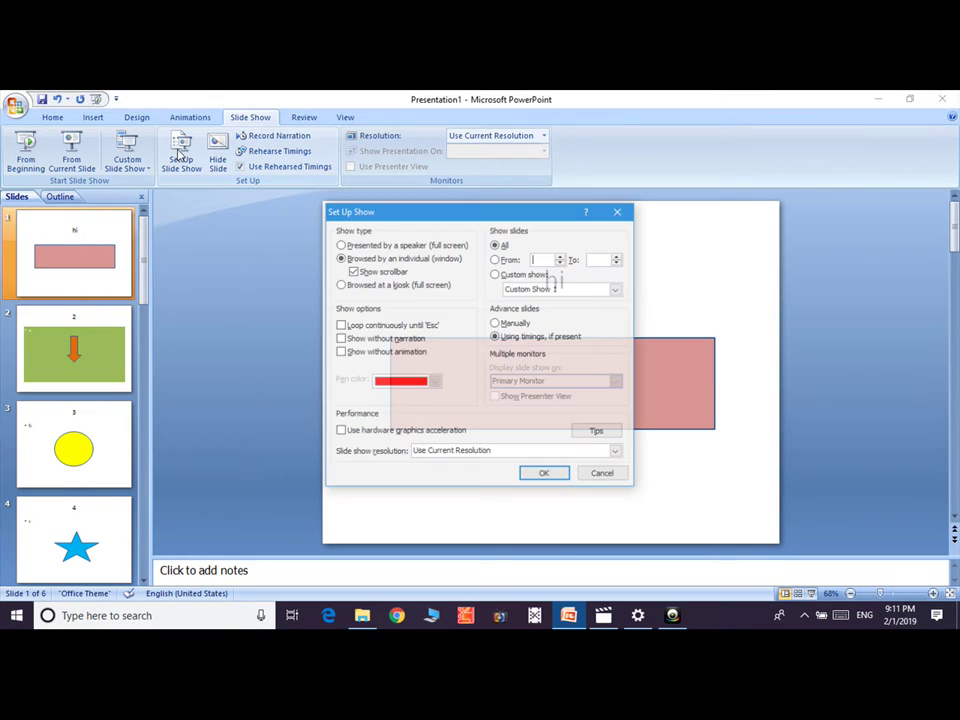
# Set the show to Presented by a speaker (full screen) with Loop continuously until Esc.
pyautogui.click(341, 245)
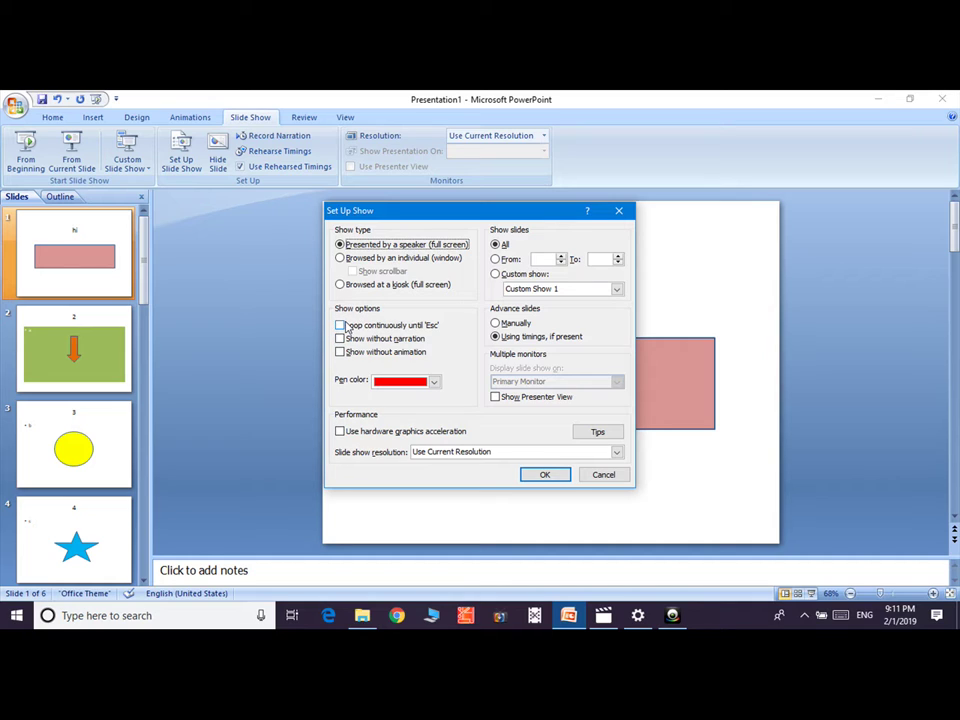
pyautogui.click(340, 325)
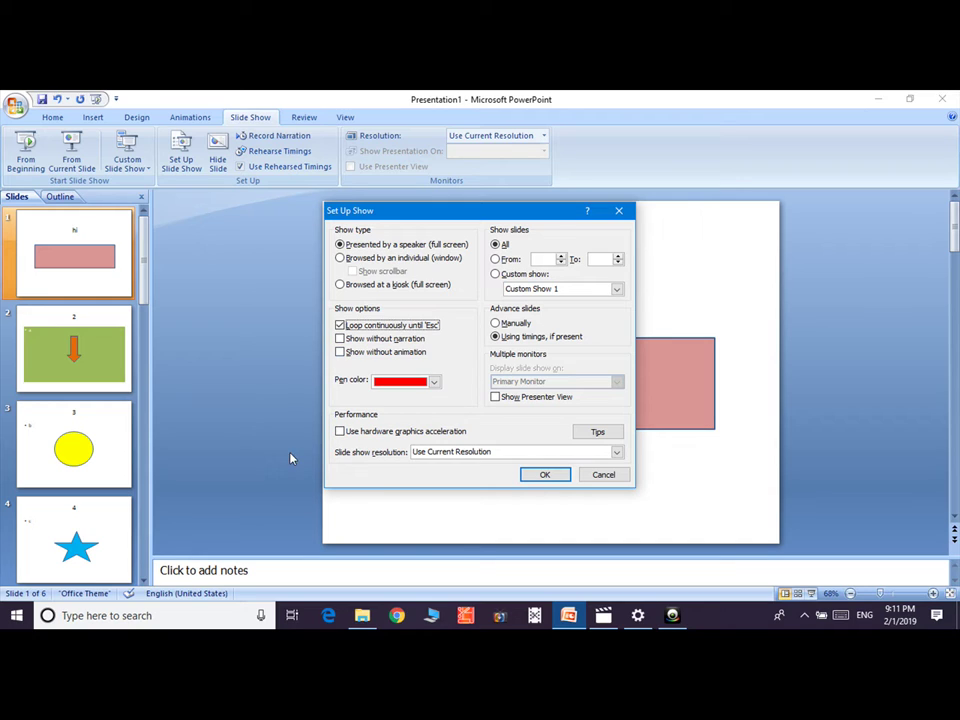
pyautogui.click(544, 475)
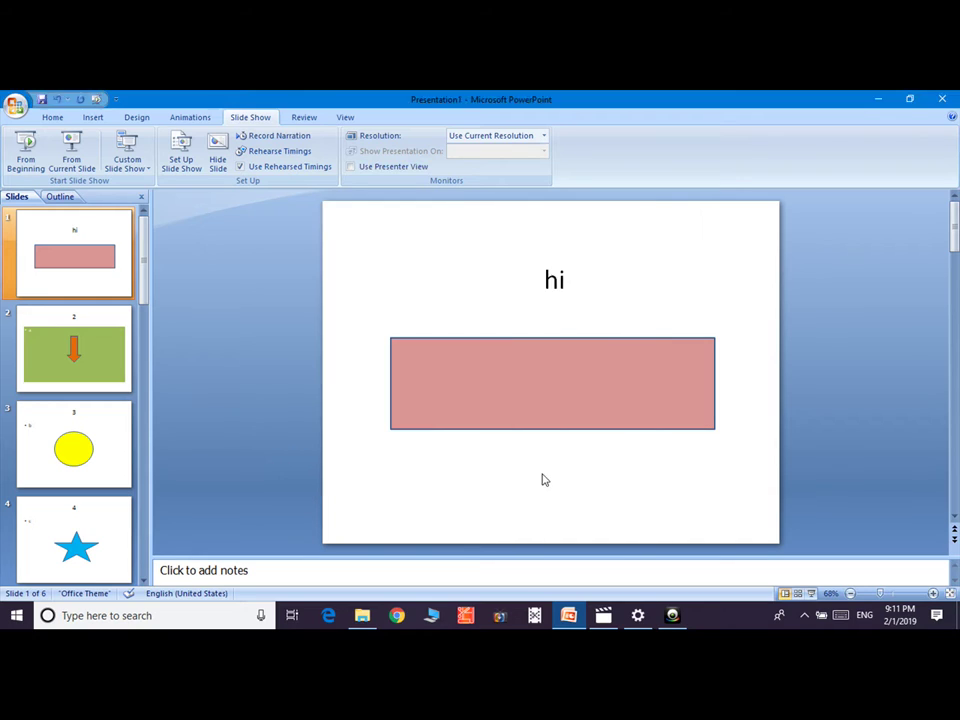
# Run the looping show from the beginning, stop it with Esc, and reopen Set Up Show.
pyautogui.click(28, 148)
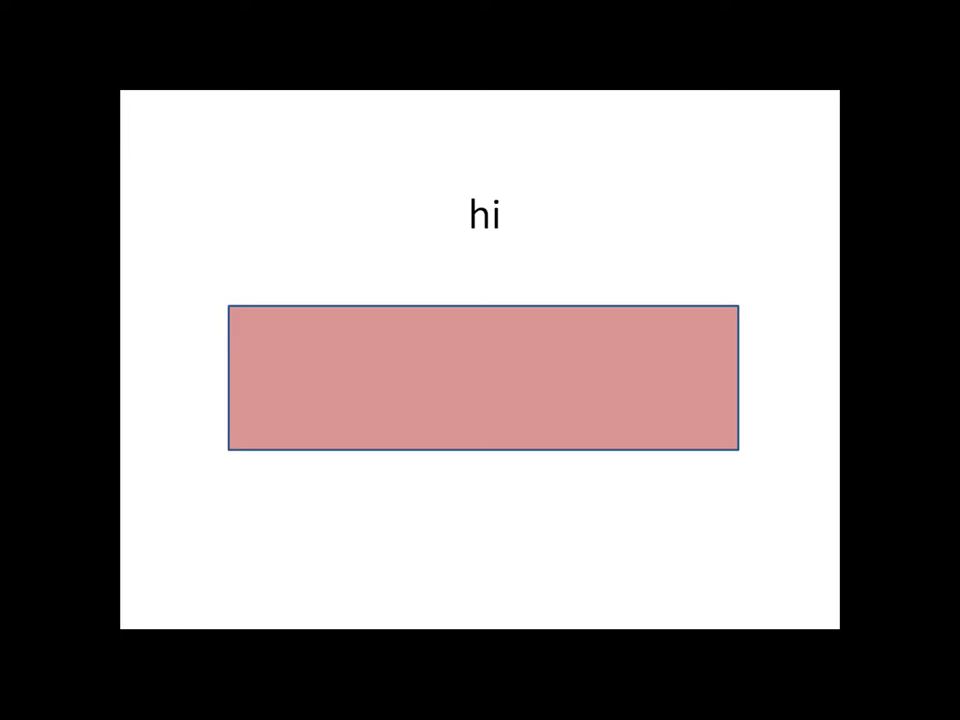
pyautogui.press('Escape')
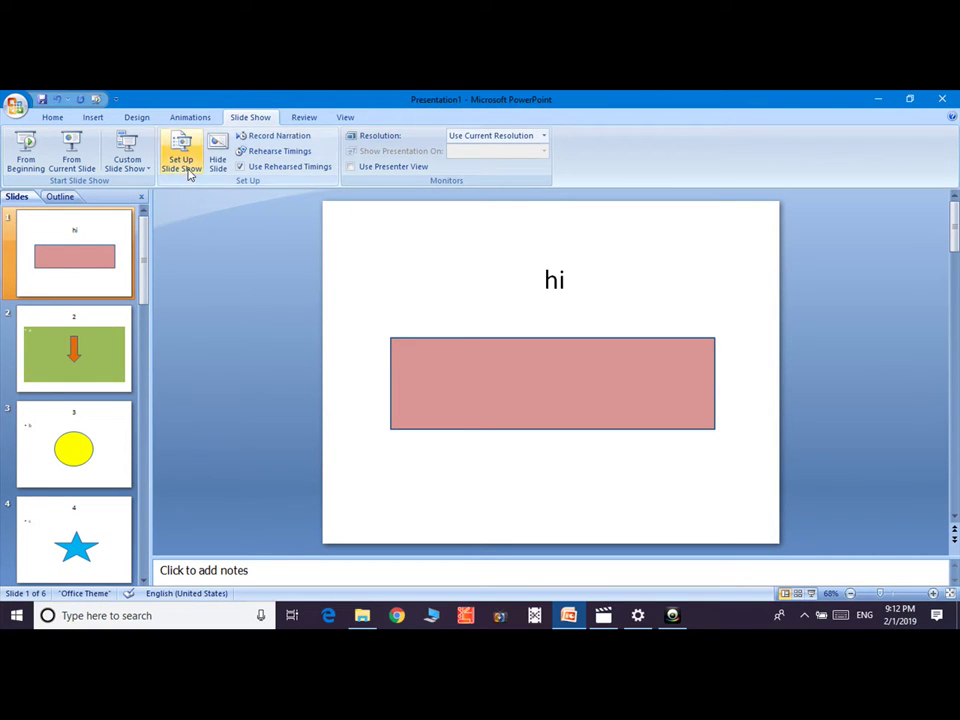
pyautogui.click(191, 170)
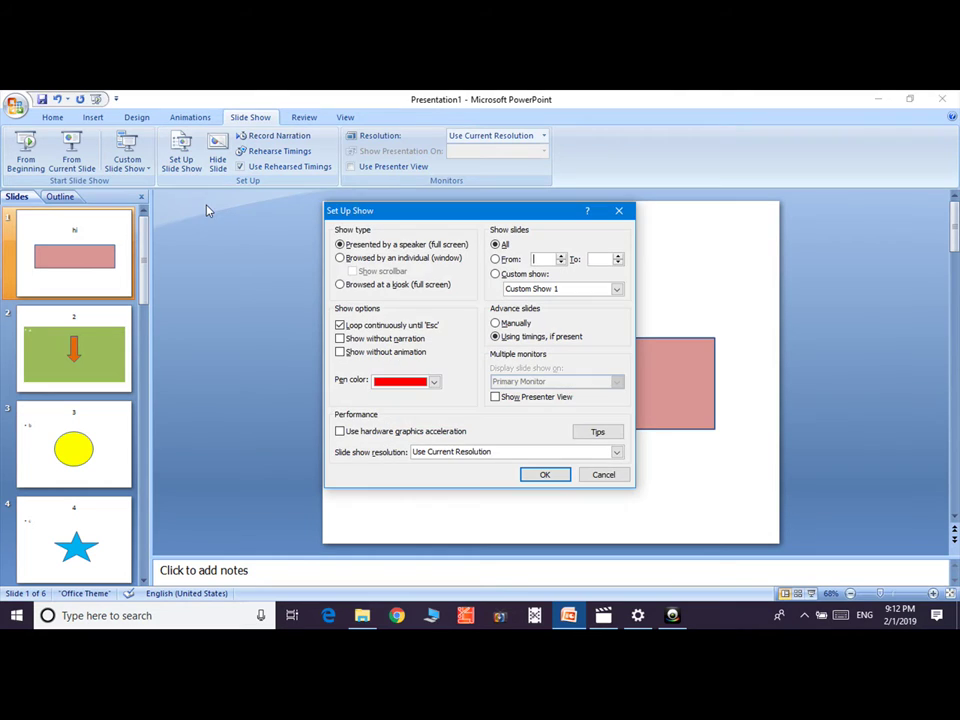
# Uncheck Loop continuously and cancel the Set Up Show dialog.
pyautogui.click(341, 326)
pyautogui.click(341, 326)
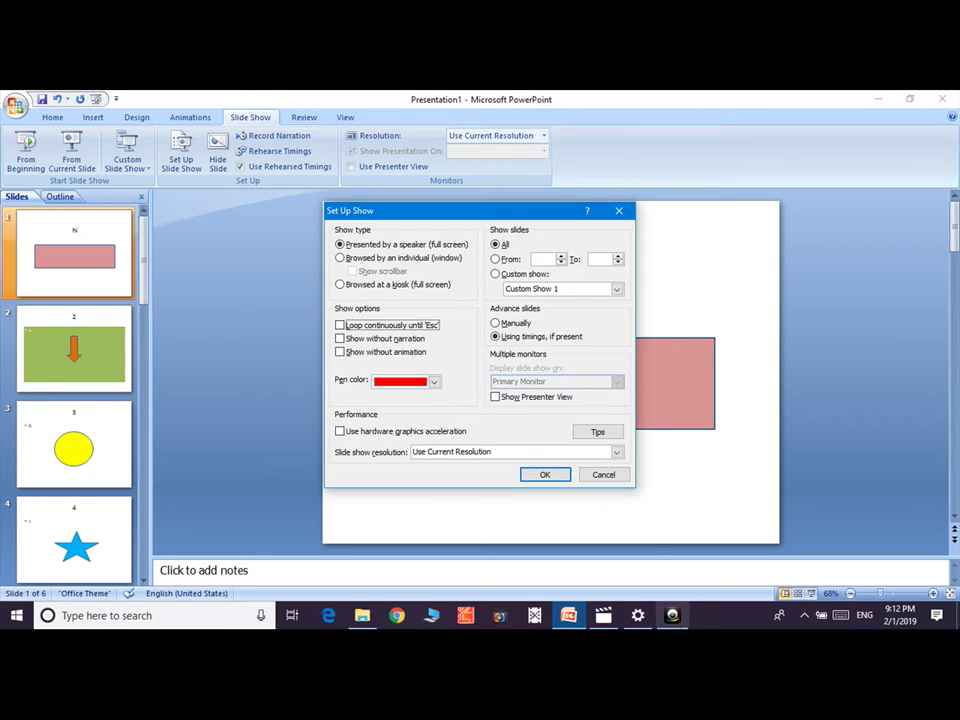
pyautogui.click(617, 476)
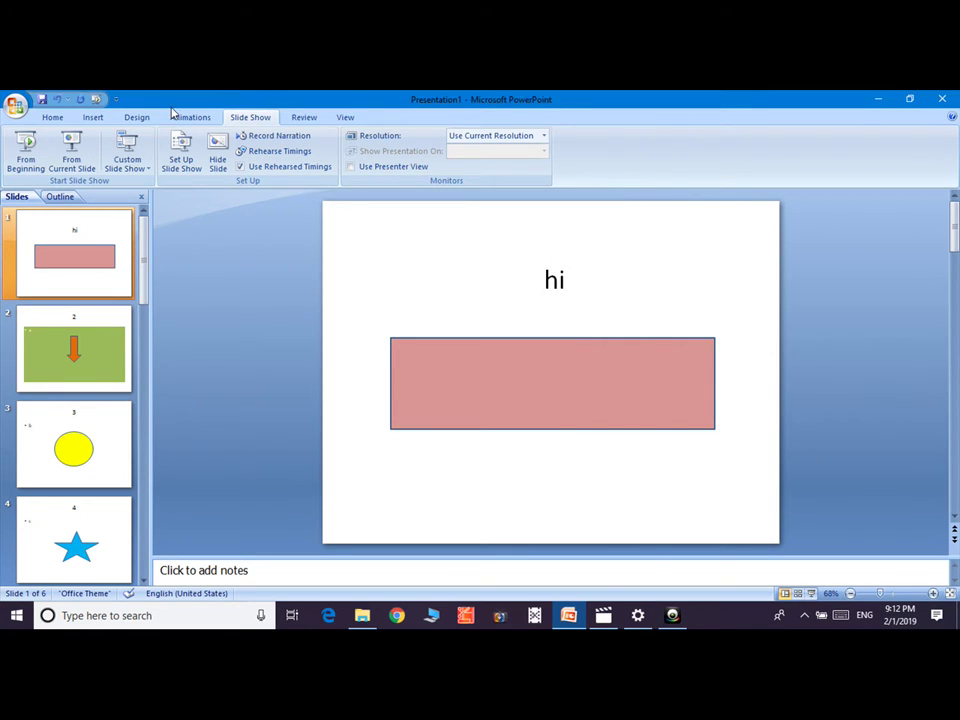
# Run the show from the current slide, advance to slide 2, and end it.
pyautogui.click(72, 152)
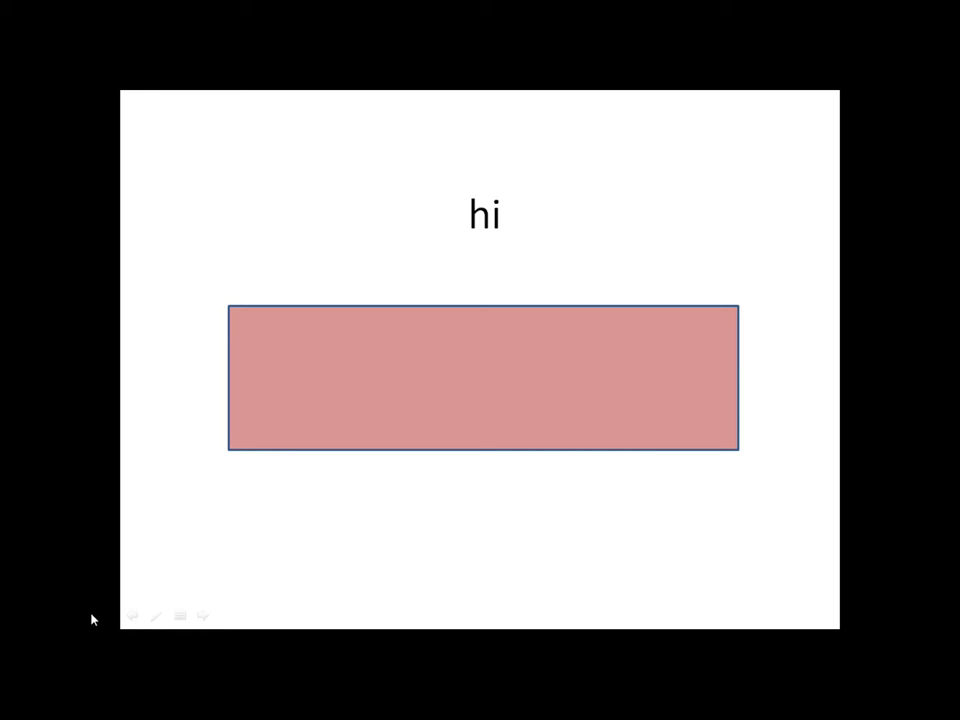
pyautogui.click(49, 605)
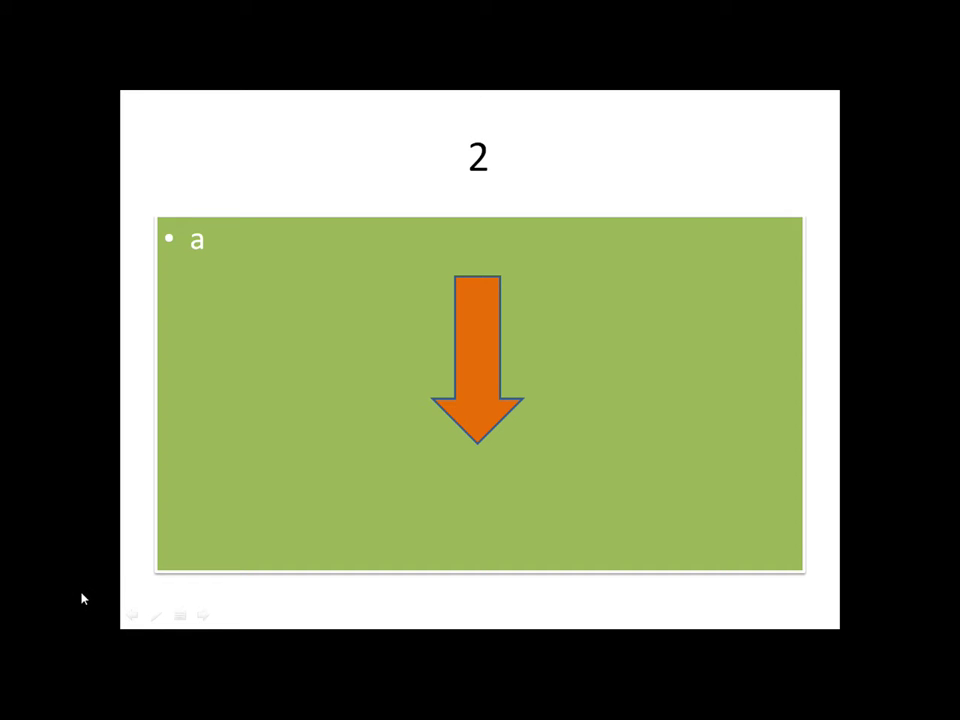
pyautogui.press('Escape')
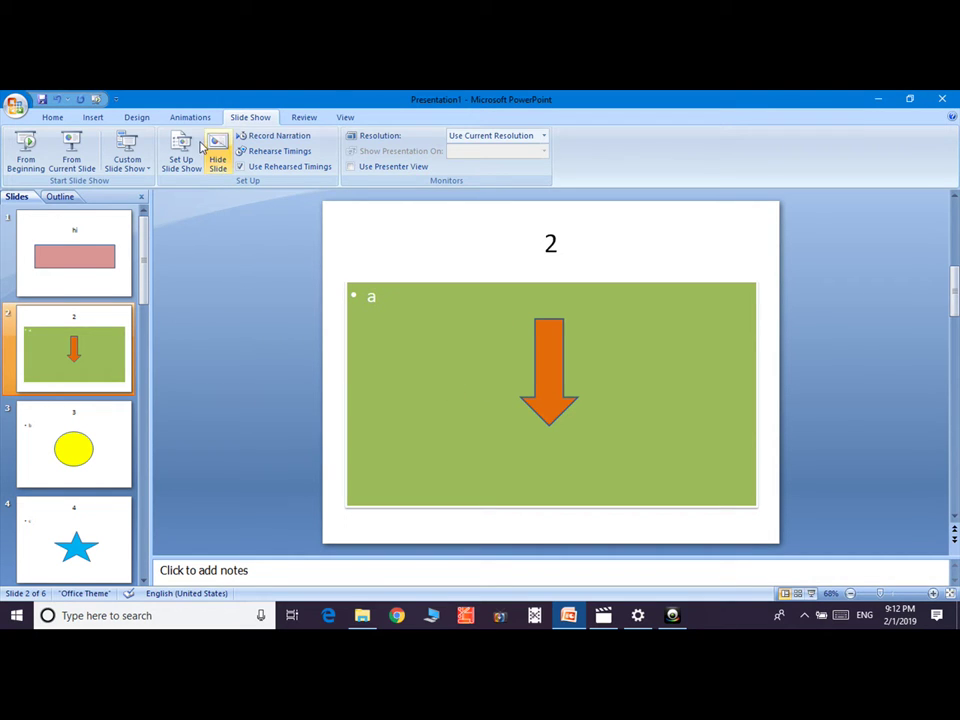
# Set slides to advance Using timings, if present in Set Up Show, and apply.
pyautogui.click(175, 159)
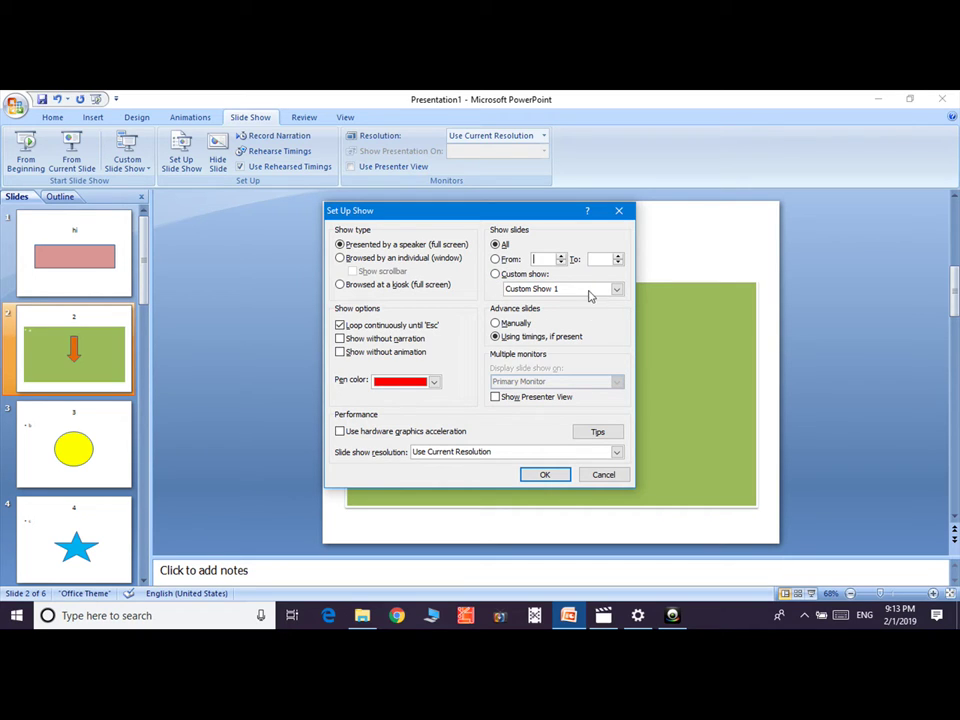
pyautogui.click(495, 336)
pyautogui.click(499, 324)
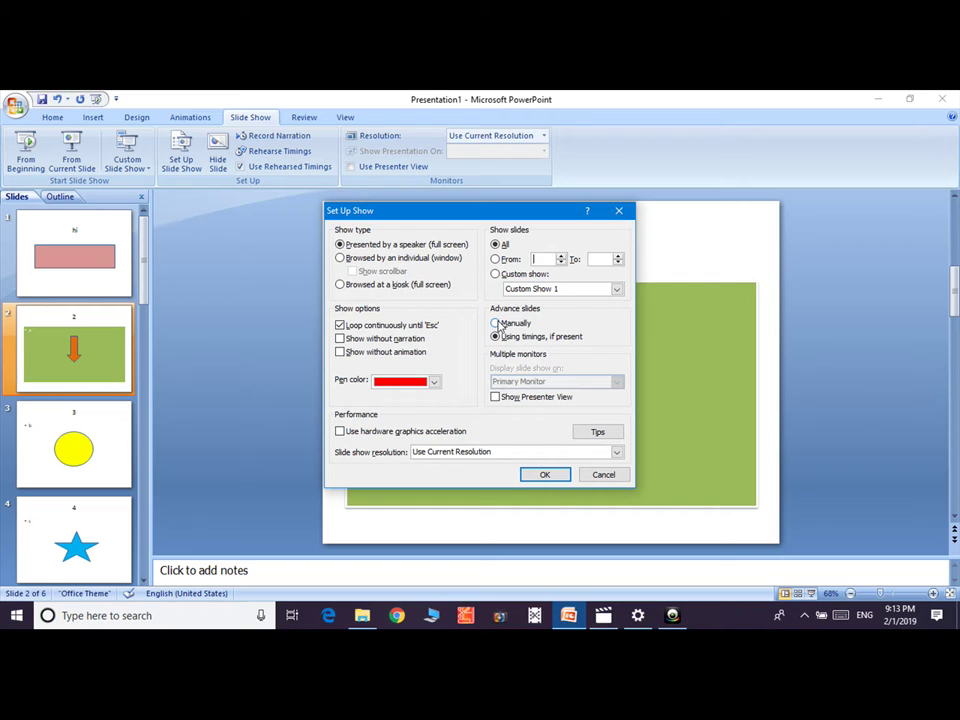
pyautogui.click(497, 336)
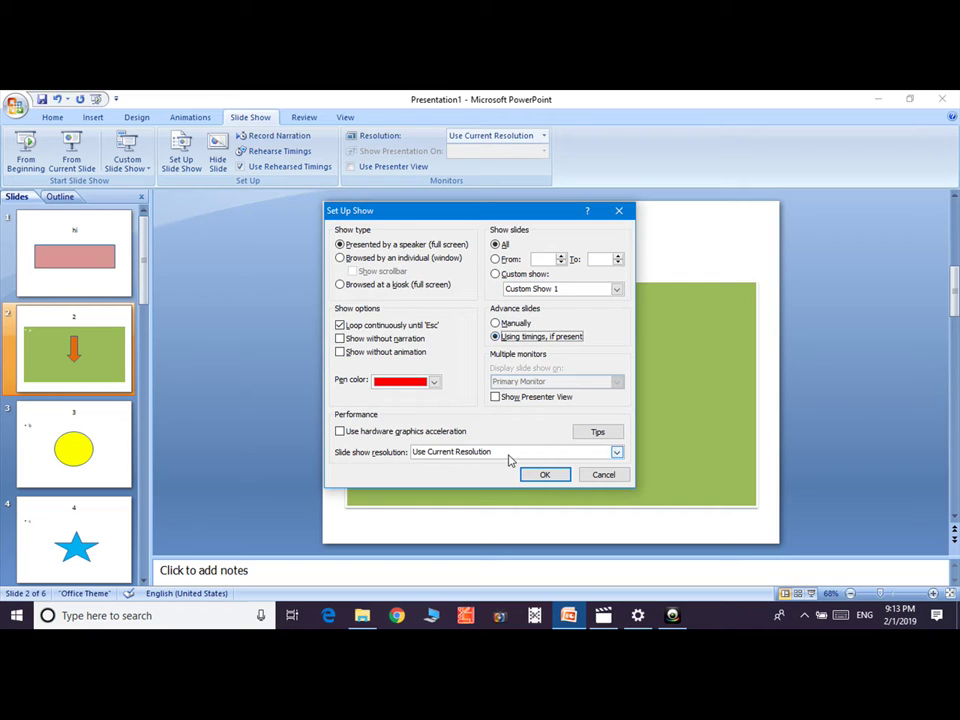
pyautogui.click(547, 476)
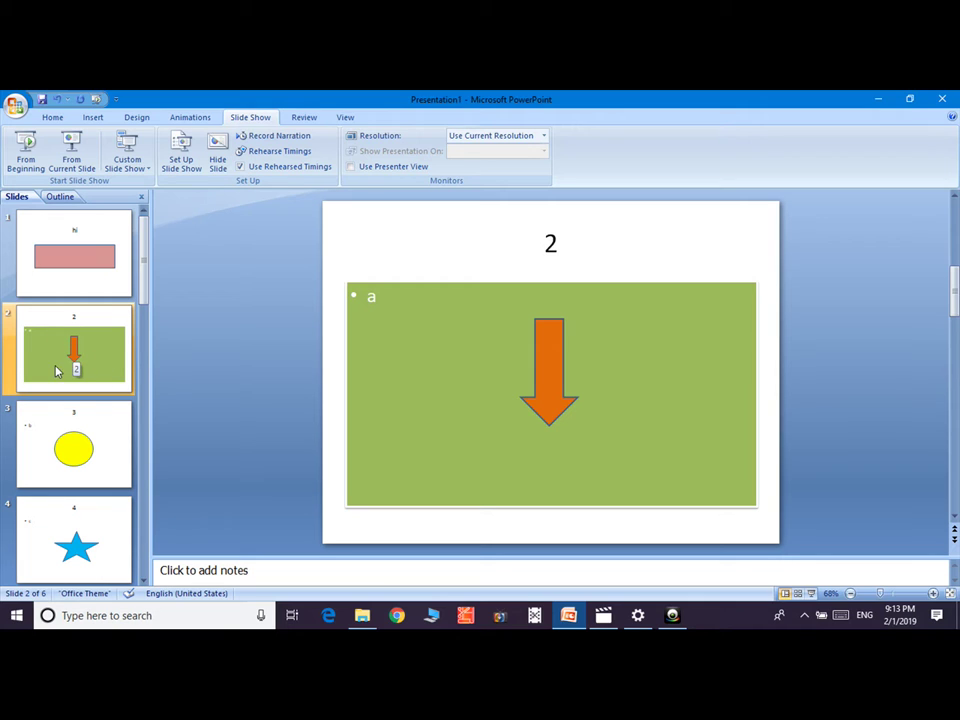
# Hide slides 2 and 4 from the slide show.
pyautogui.click(217, 165)
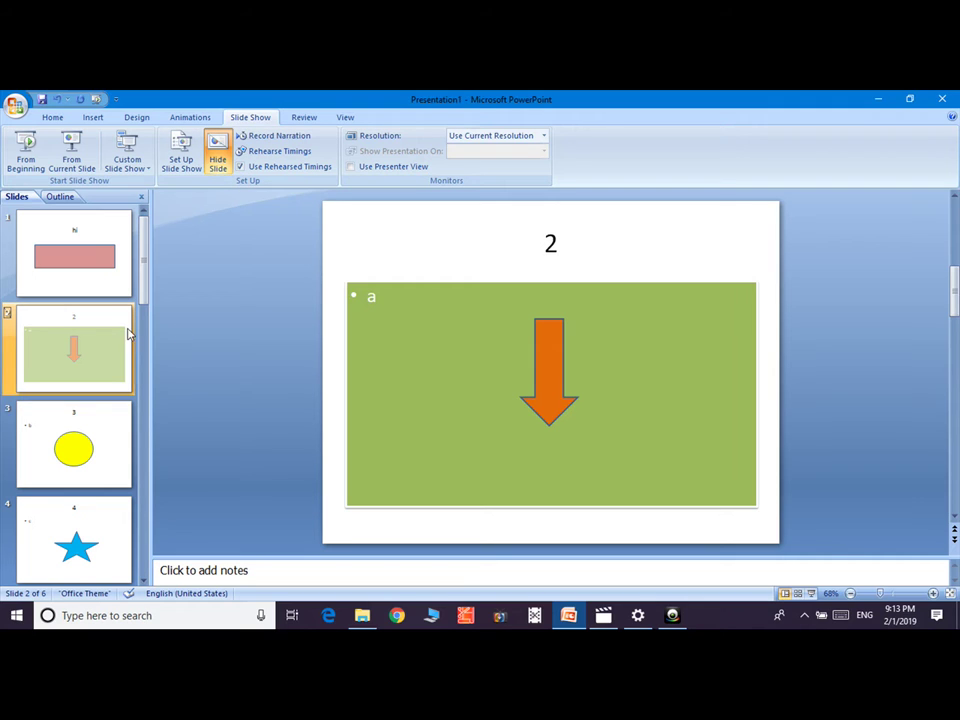
pyautogui.click(48, 524)
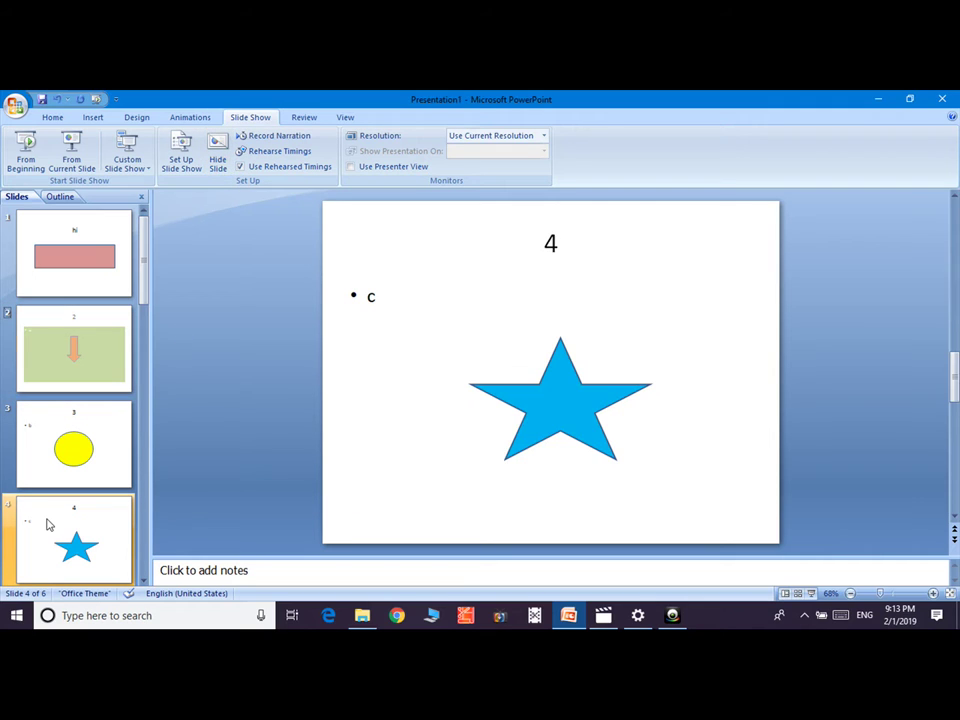
pyautogui.click(217, 160)
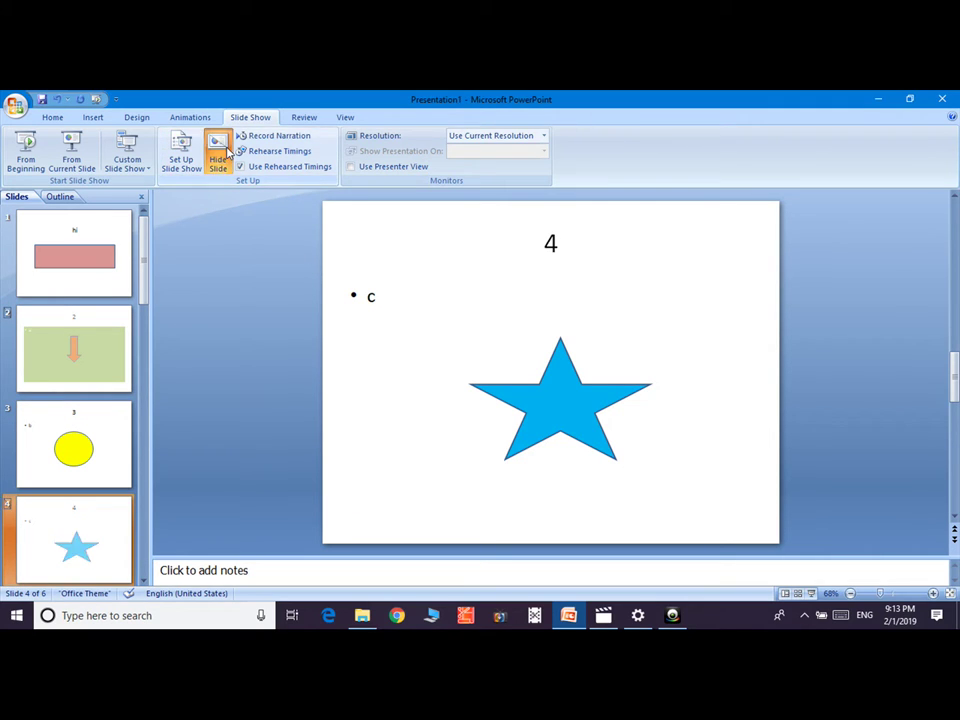
# Run the show from slide 4, jumping between slides with arrow and number keys, then exit.
pyautogui.click(71, 150)
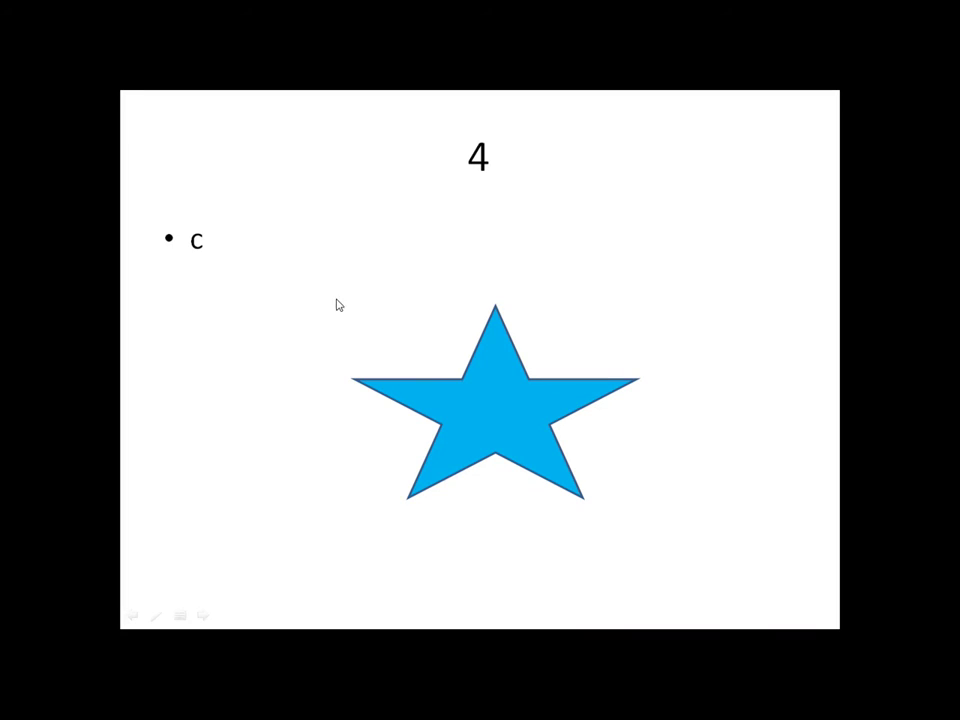
pyautogui.press('Right')
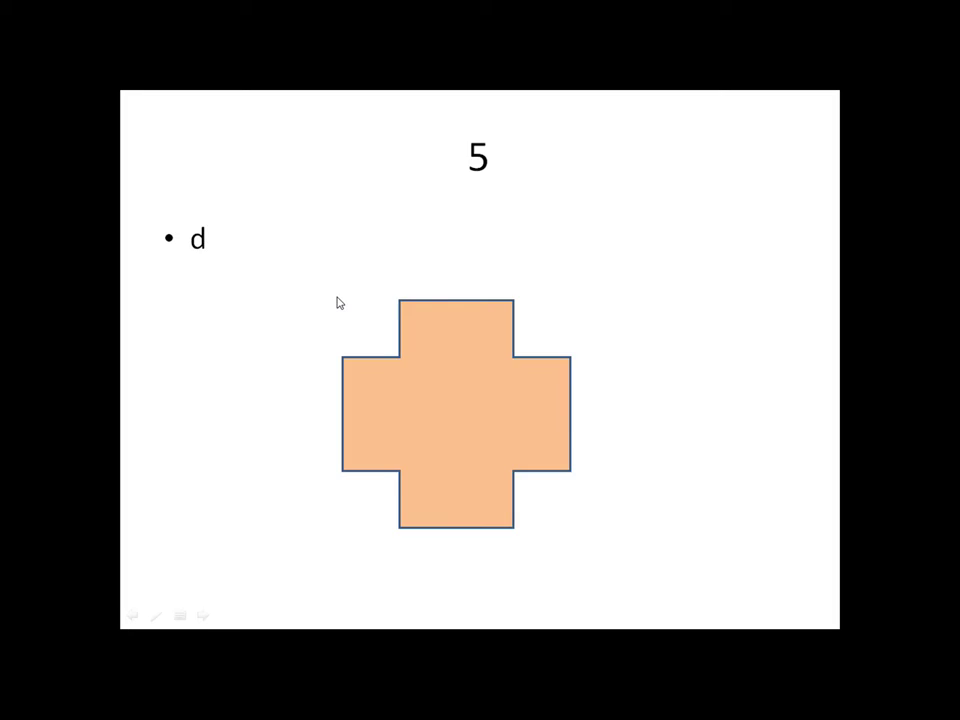
pyautogui.press('Right')
pyautogui.press('Right')
pyautogui.press('3')
pyautogui.press('Return')
pyautogui.press('5')
pyautogui.press('Return')
pyautogui.press('Left')
pyautogui.press('Left')
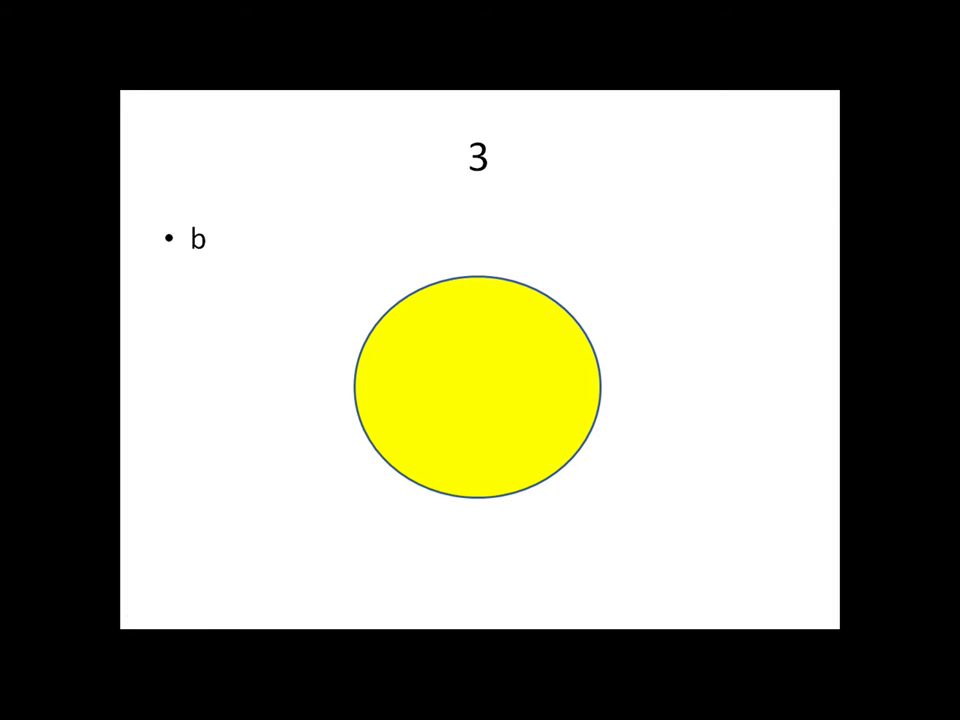
pyautogui.press('7')
pyautogui.press('Return')
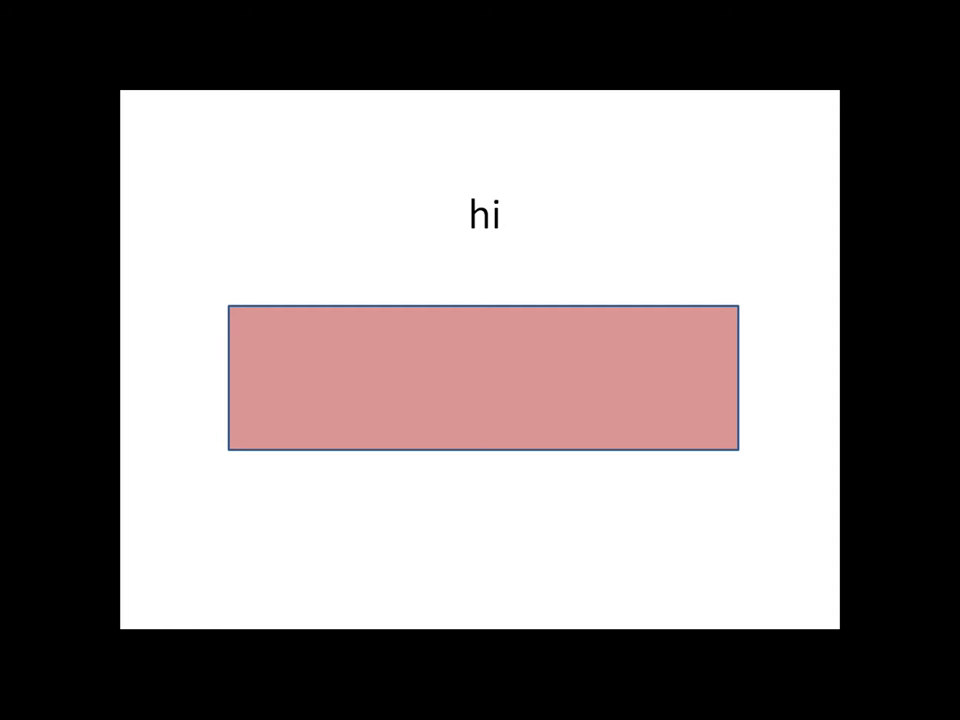
pyautogui.press('3')
pyautogui.press('Return')
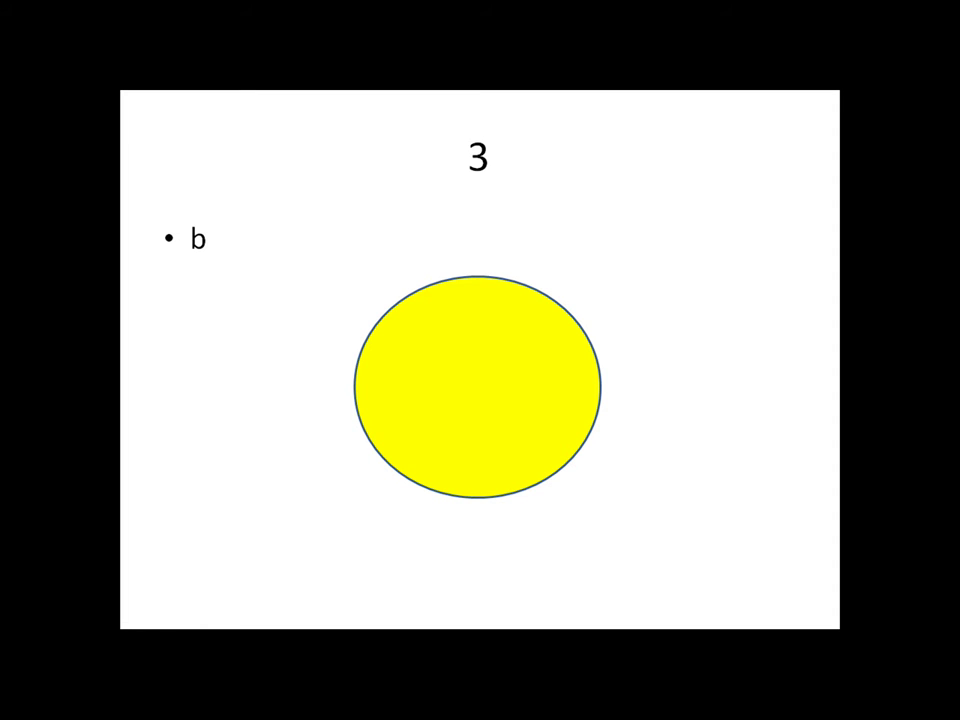
pyautogui.press('b')
pyautogui.press('Escape')
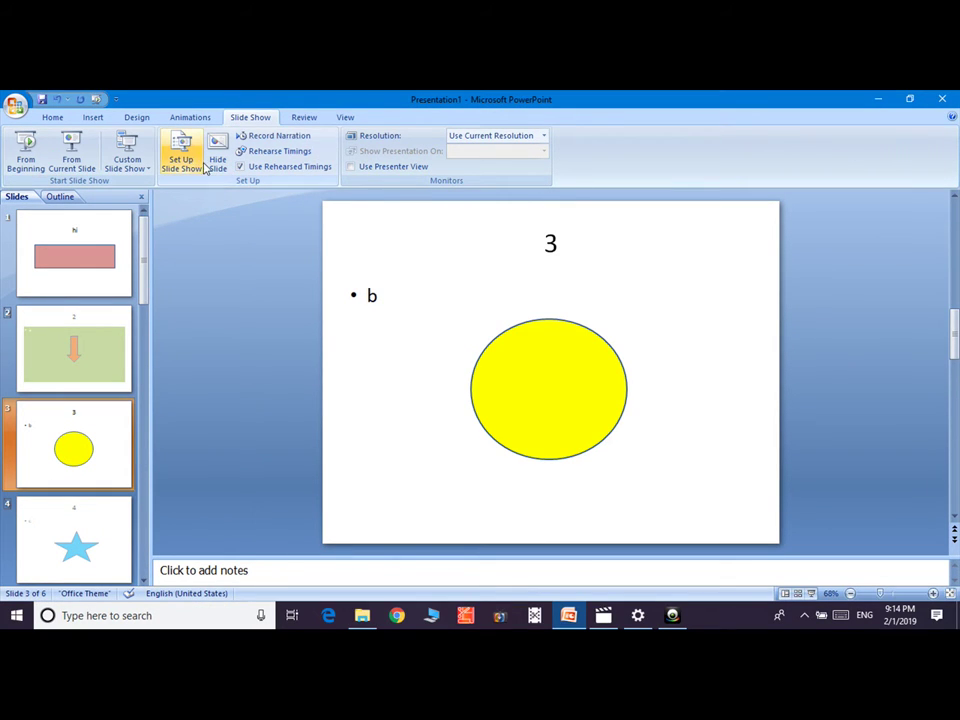
# Unhide slide 2 and record a narration for it from the current slide.
pyautogui.click(34, 347)
pyautogui.click(213, 146)
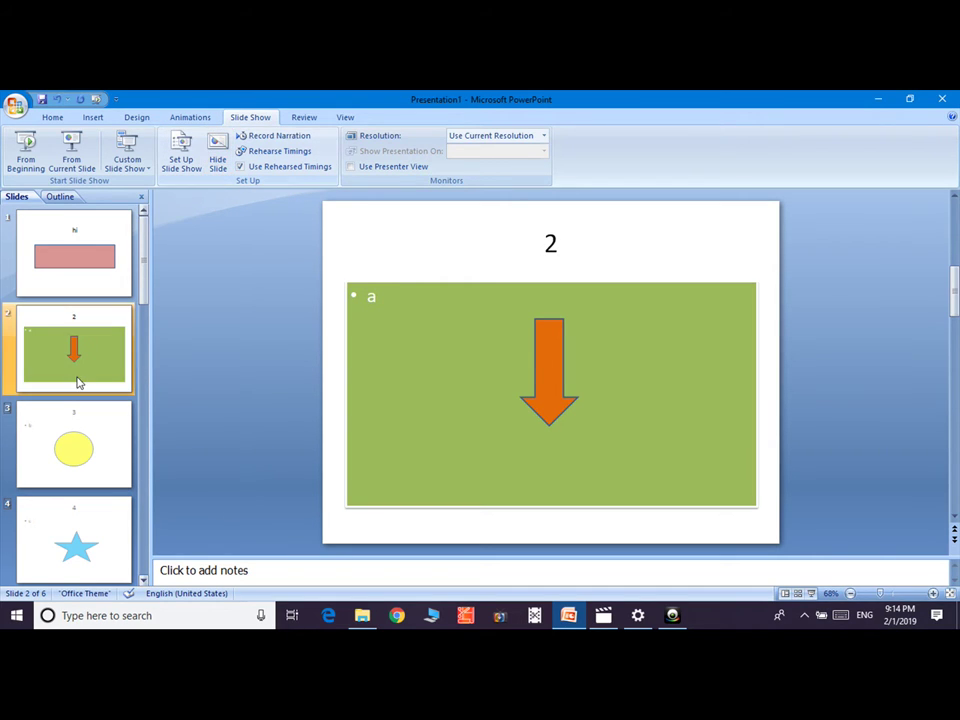
pyautogui.click(304, 139)
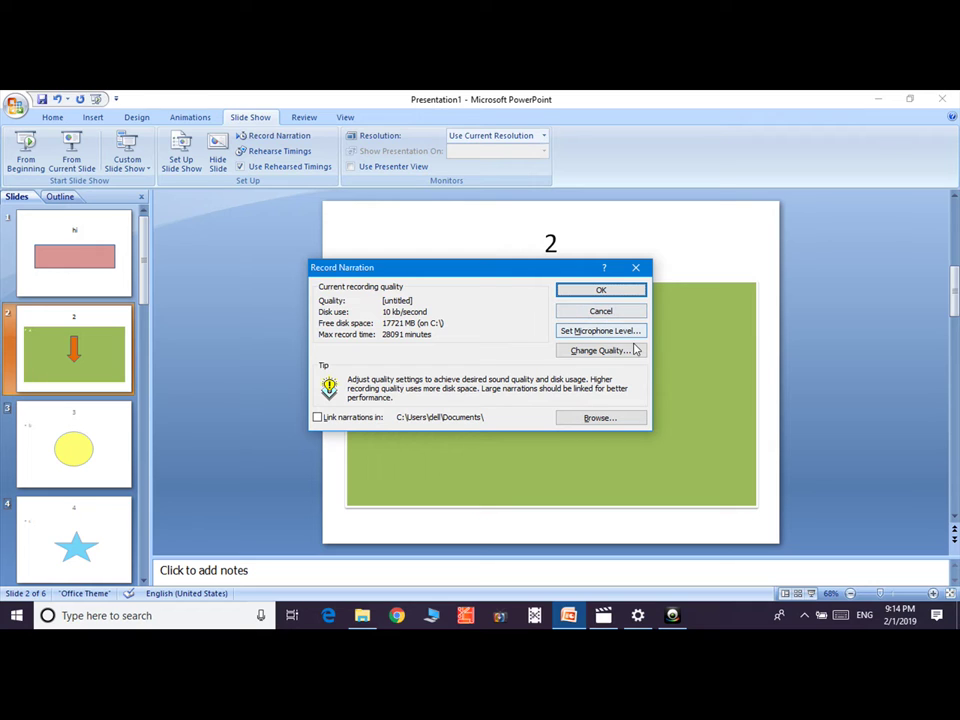
pyautogui.click(628, 296)
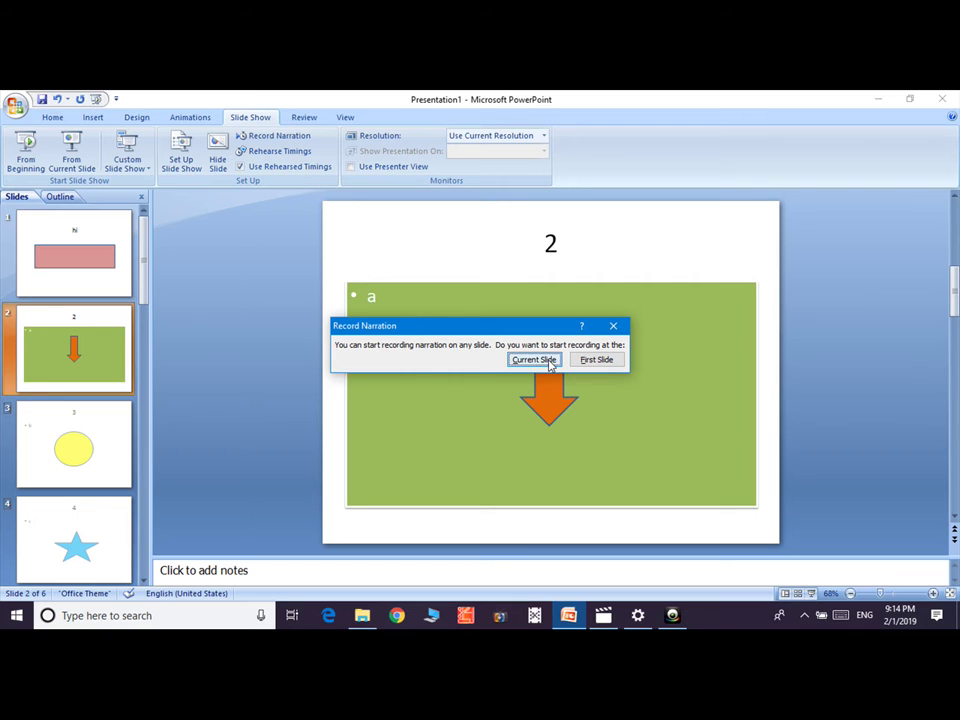
pyautogui.click(535, 360)
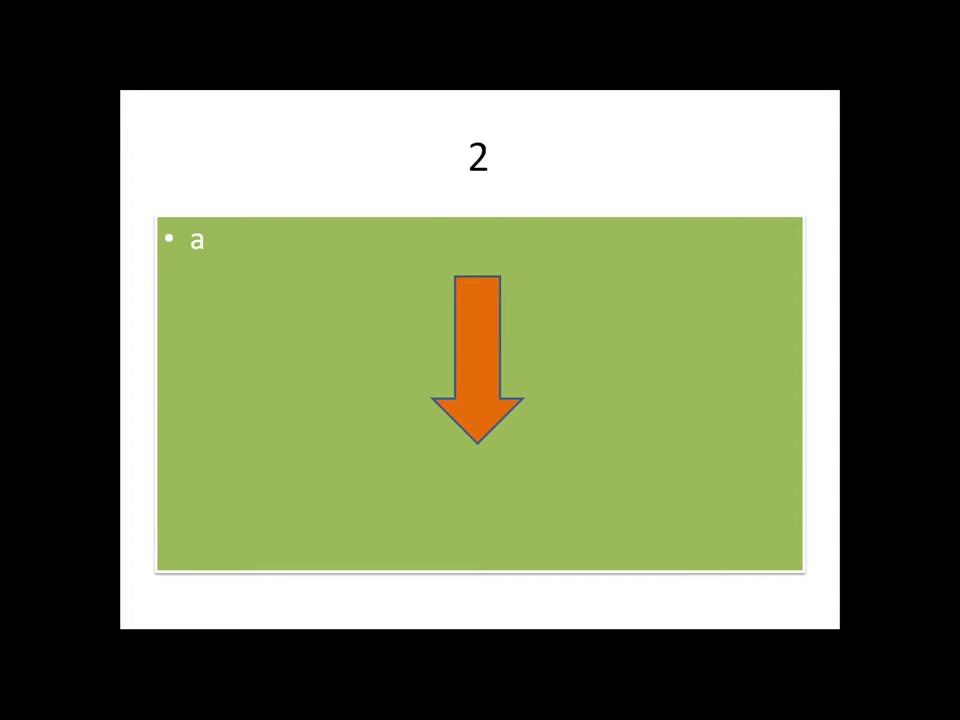
pyautogui.click(713, 389)
pyautogui.click(707, 394)
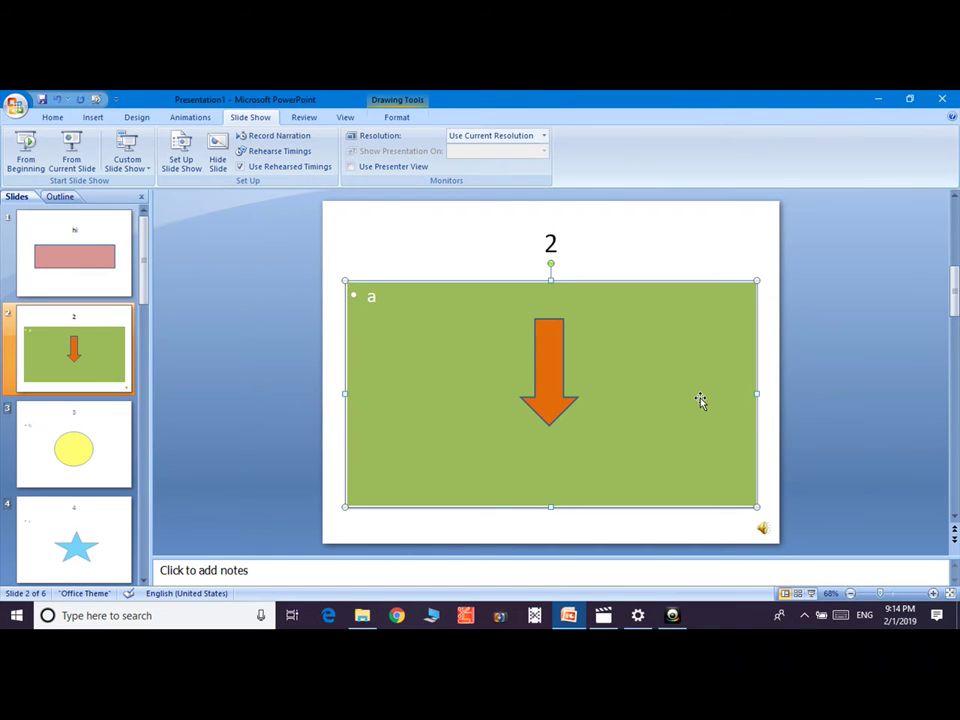
# Reopen Record Narration and cancel a second recording.
pyautogui.click(298, 137)
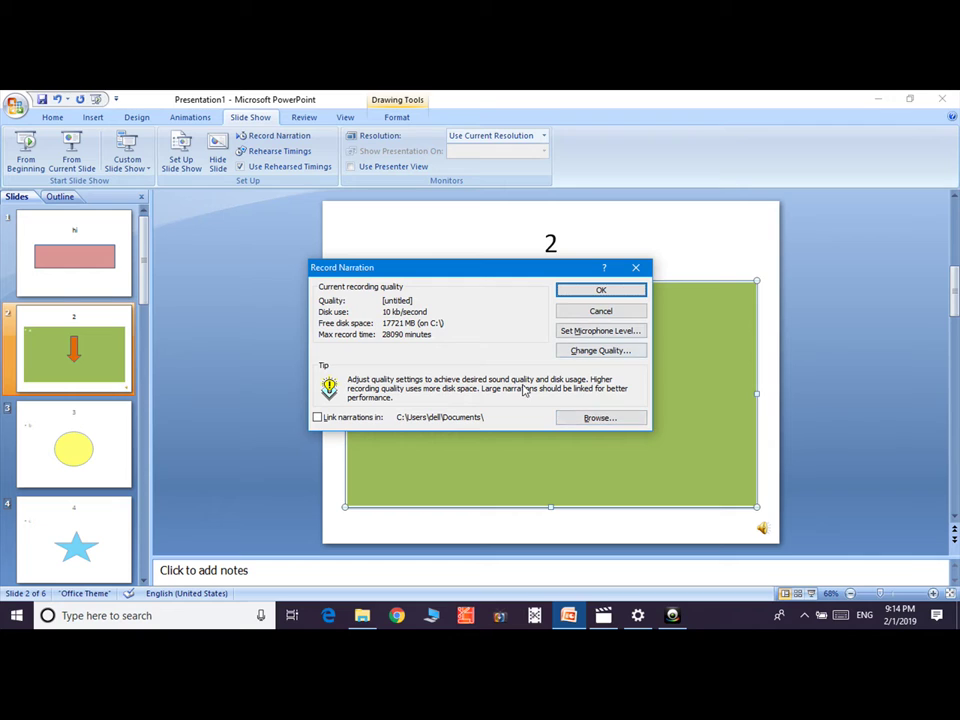
pyautogui.click(601, 290)
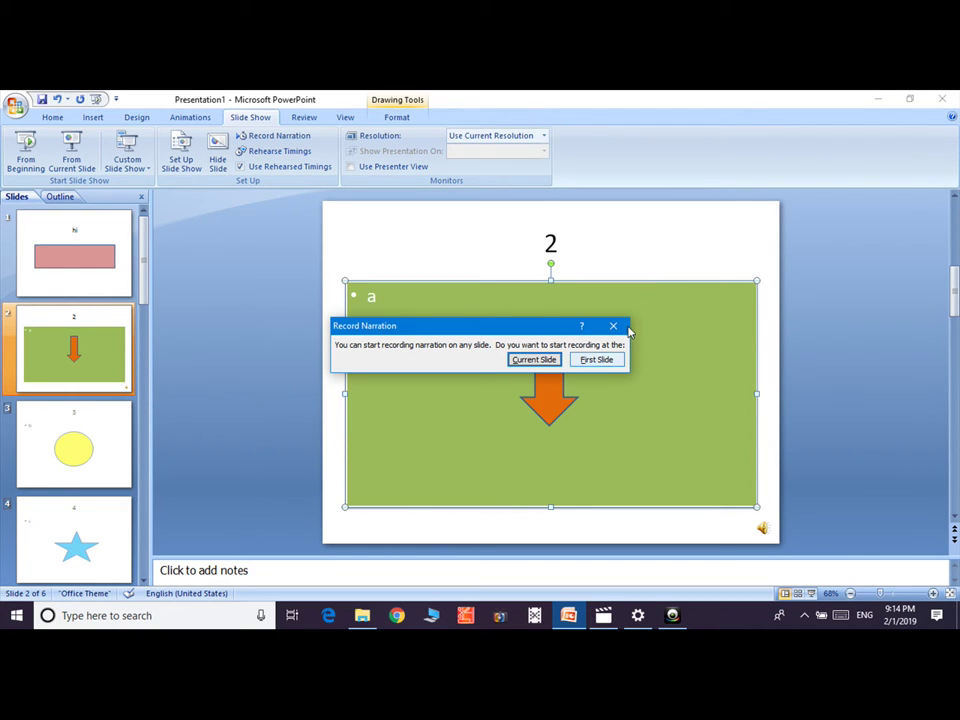
pyautogui.click(613, 325)
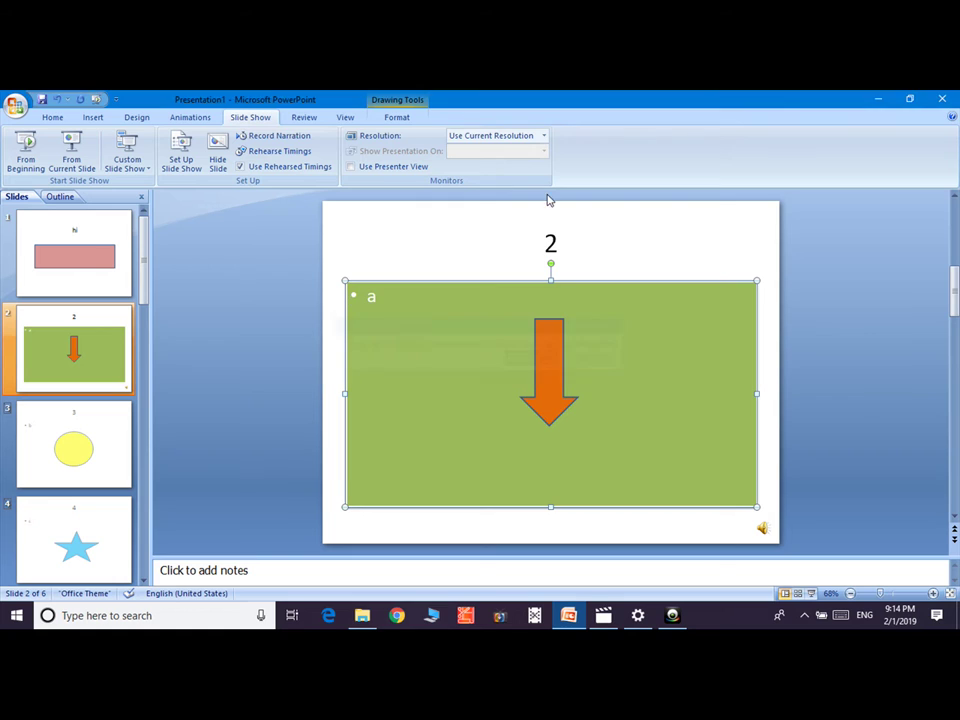
# Rehearse timings through all slides and stop the rehearsal at a 0:00:19 total.
pyautogui.click(280, 152)
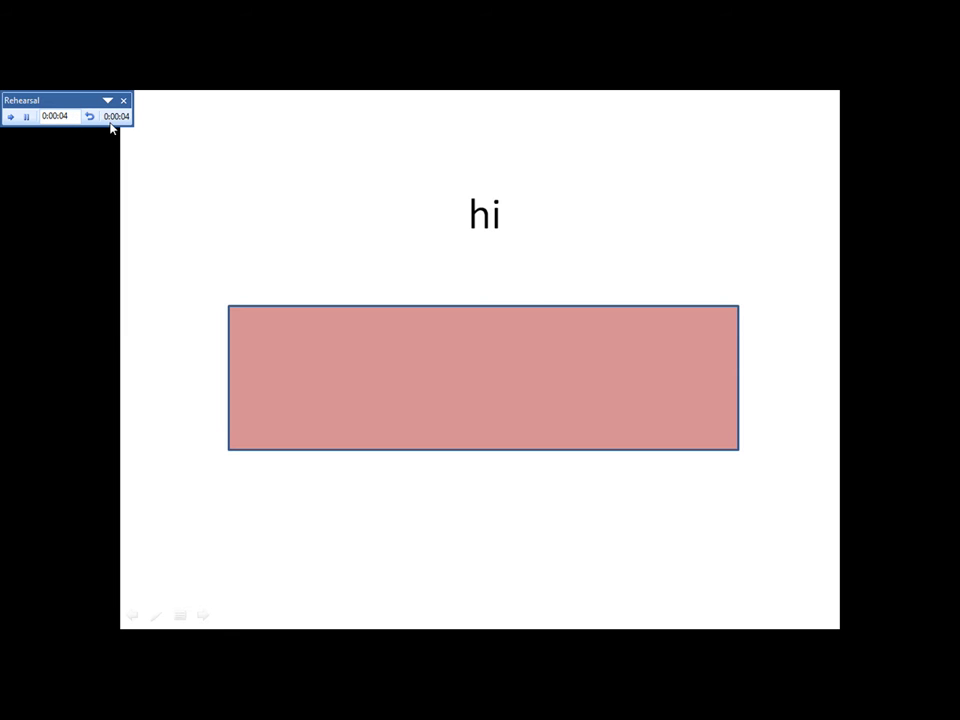
pyautogui.click(11, 117)
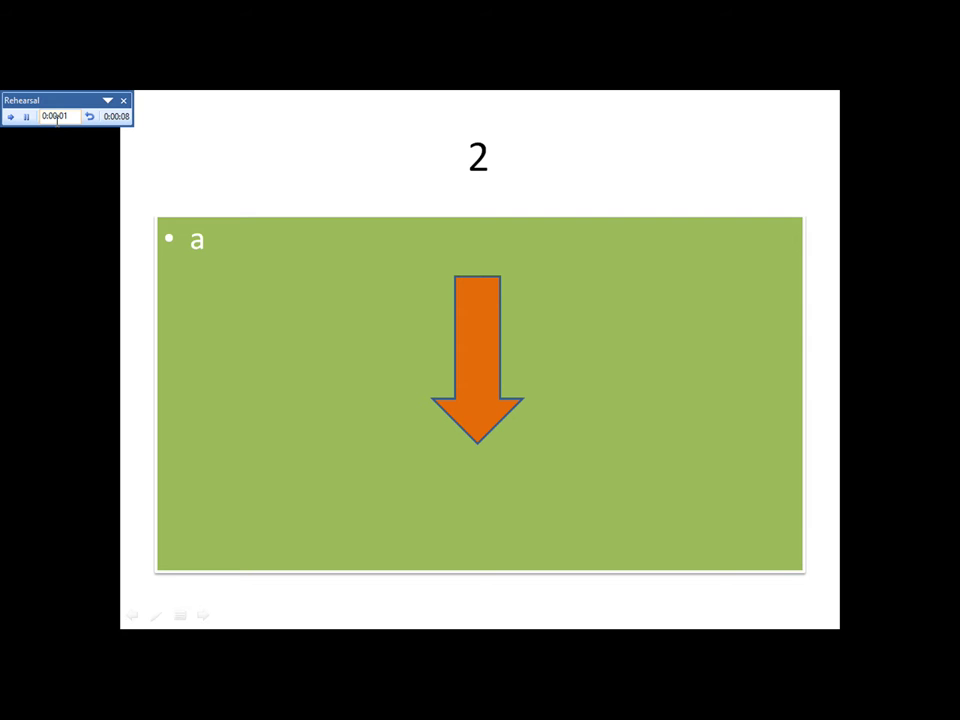
pyautogui.click(9, 117)
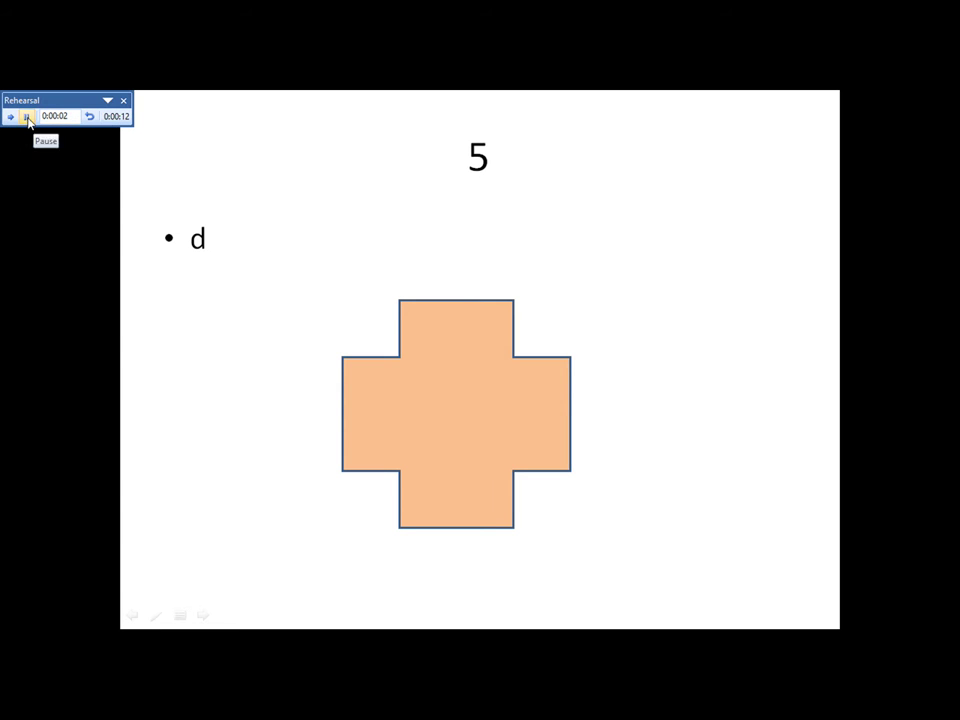
pyautogui.click(11, 117)
pyautogui.click(11, 117)
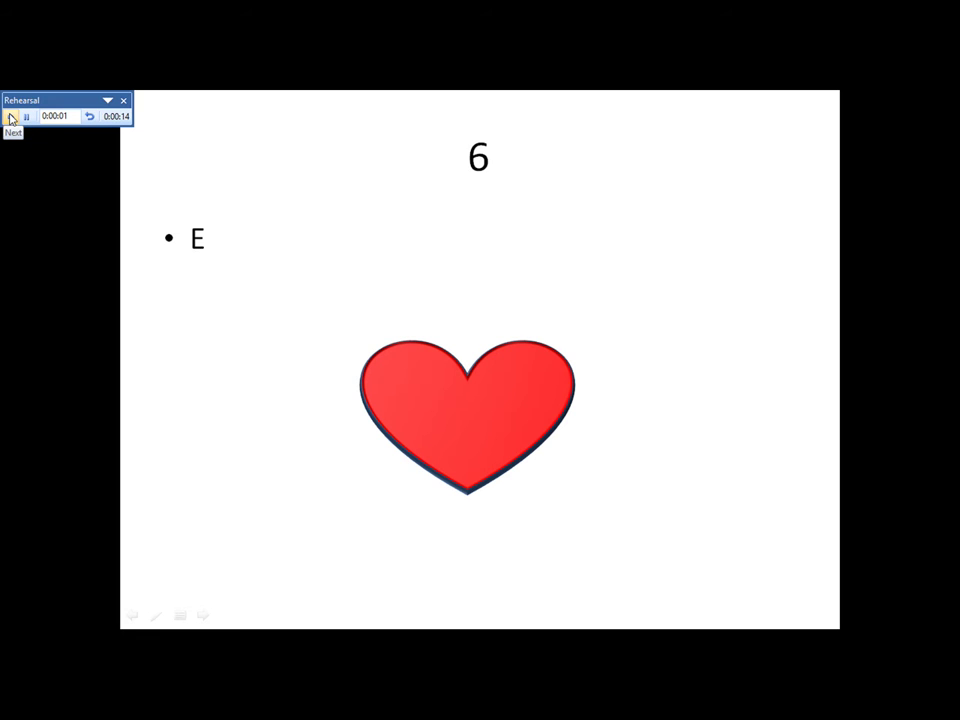
pyautogui.click(11, 117)
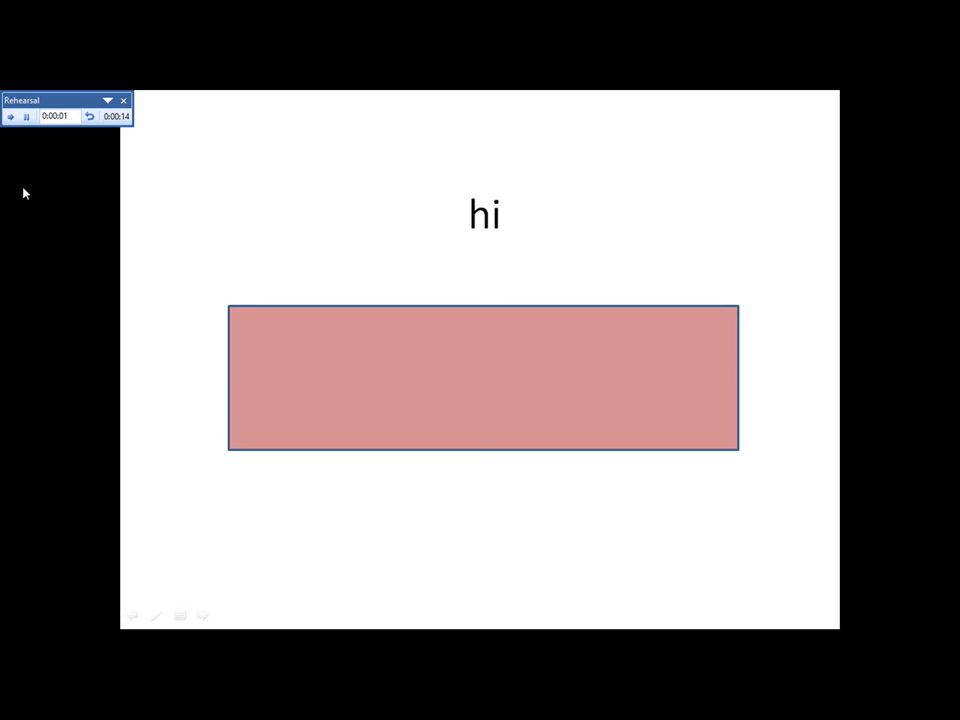
pyautogui.click(121, 101)
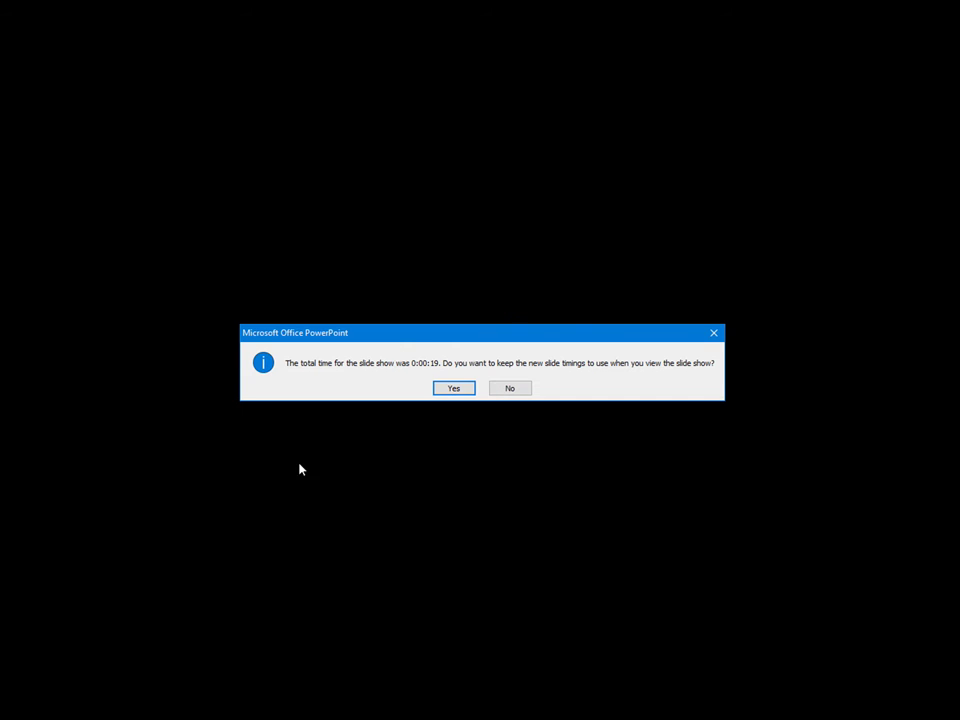
# Keep the rehearsed timings, uncheck Use Rehearsed Timings, and return slide 2 to Normal view.
pyautogui.click(462, 391)
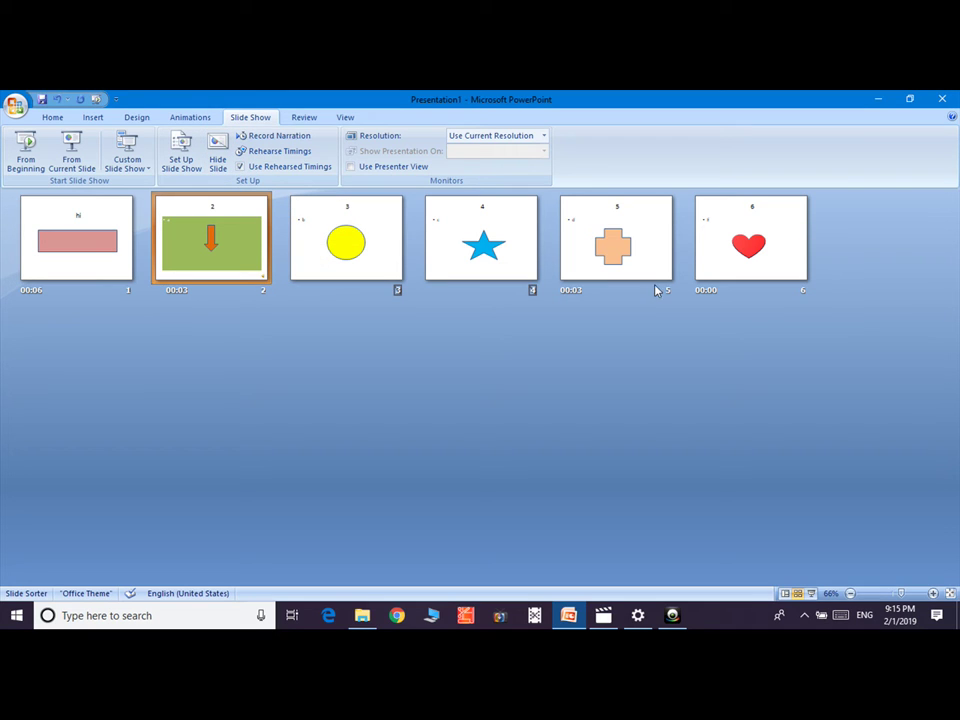
pyautogui.click(240, 166)
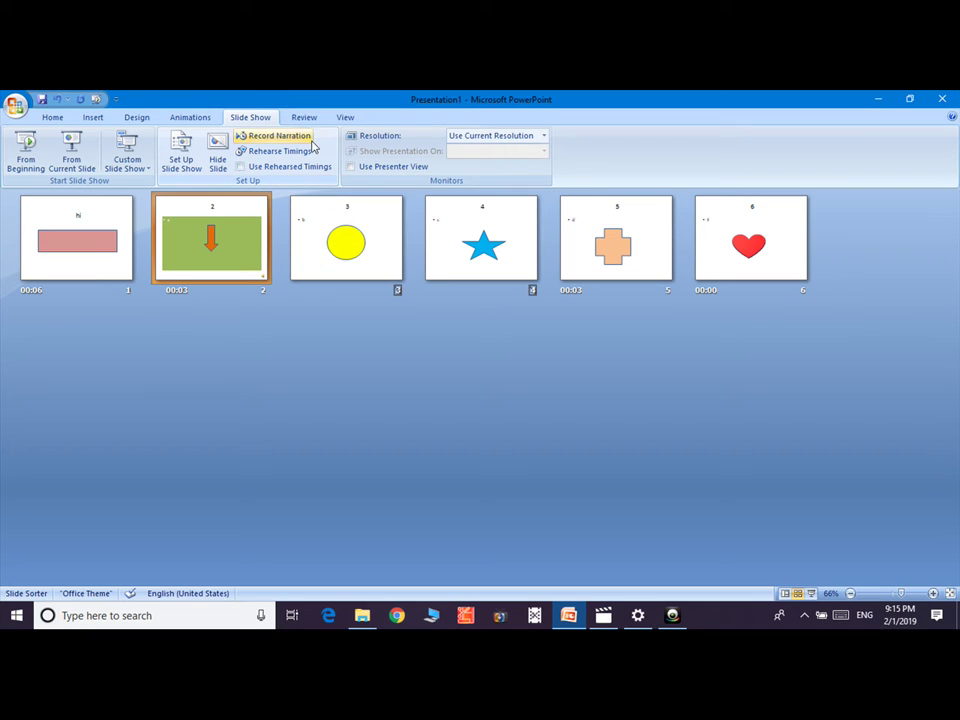
pyautogui.click(345, 118)
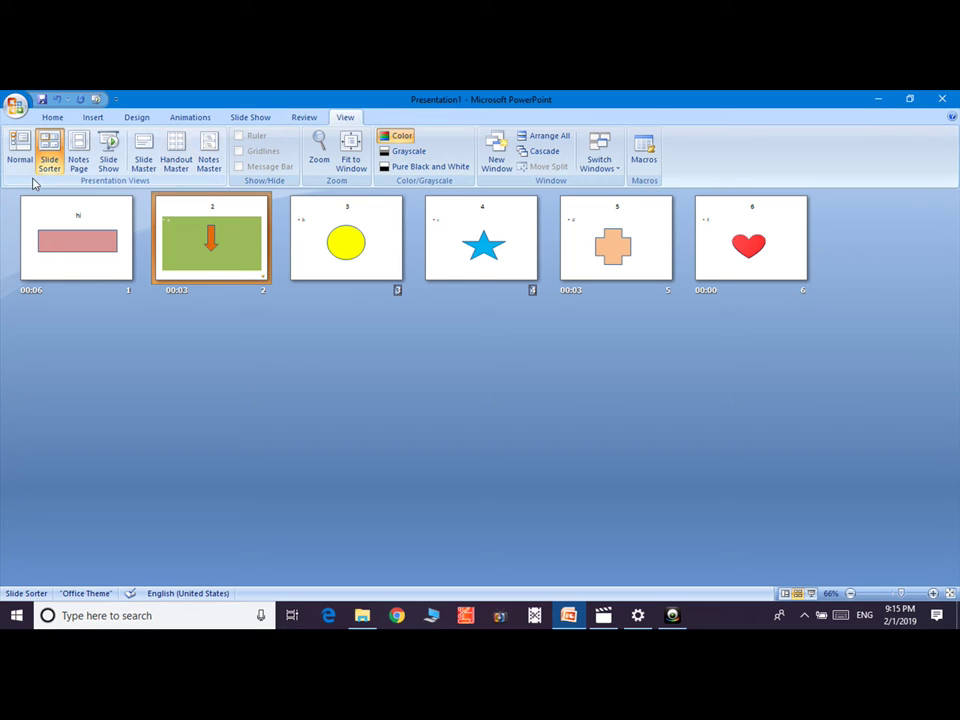
pyautogui.click(20, 148)
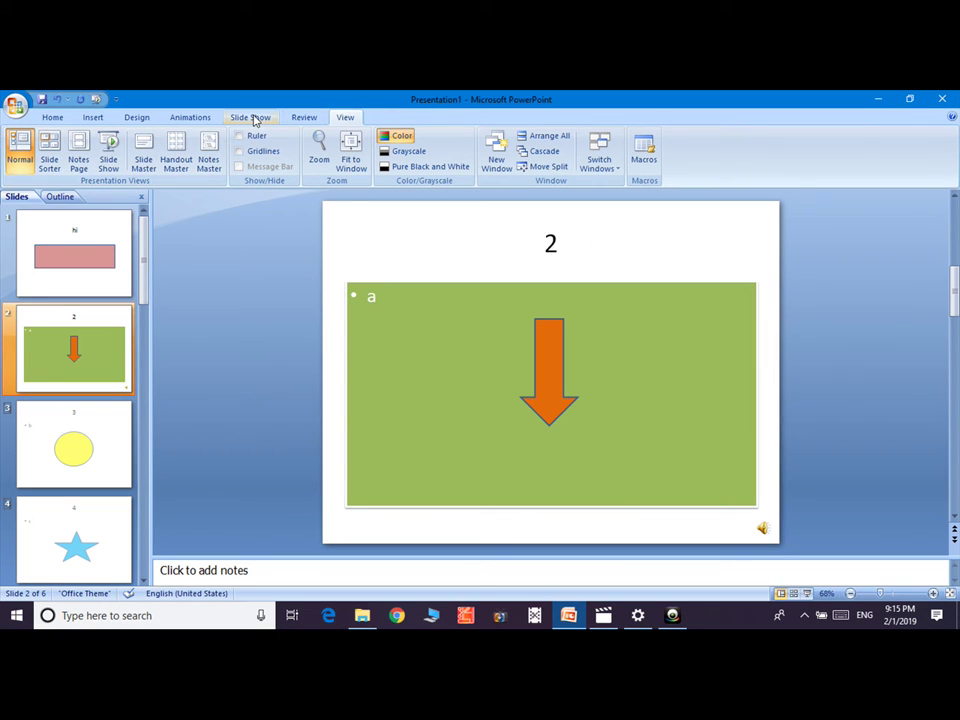
pyautogui.click(252, 118)
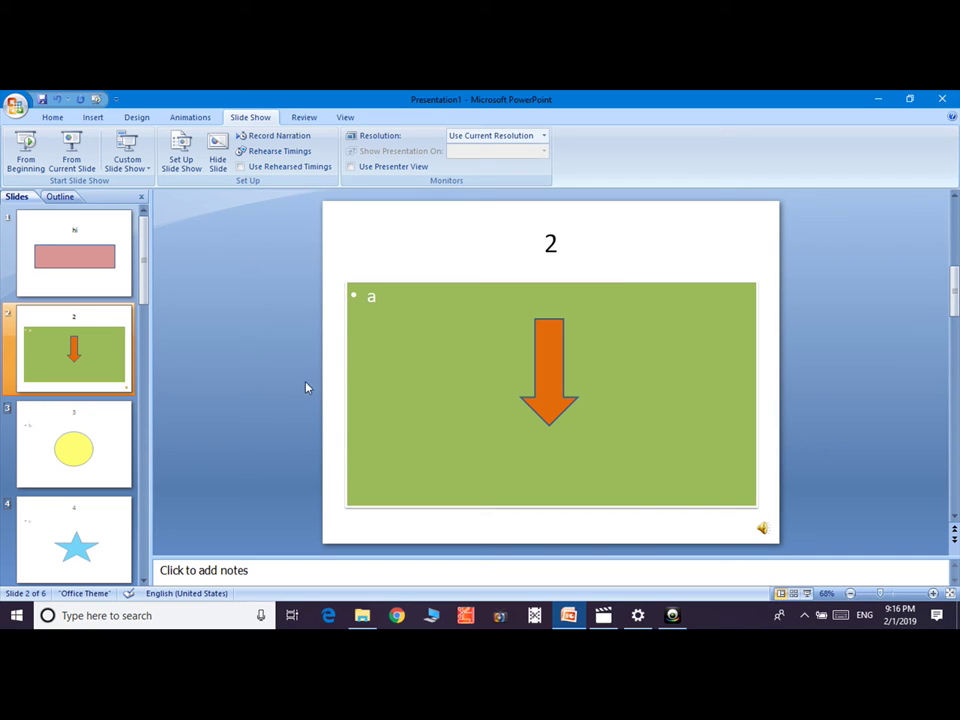
pyautogui.click(351, 168)
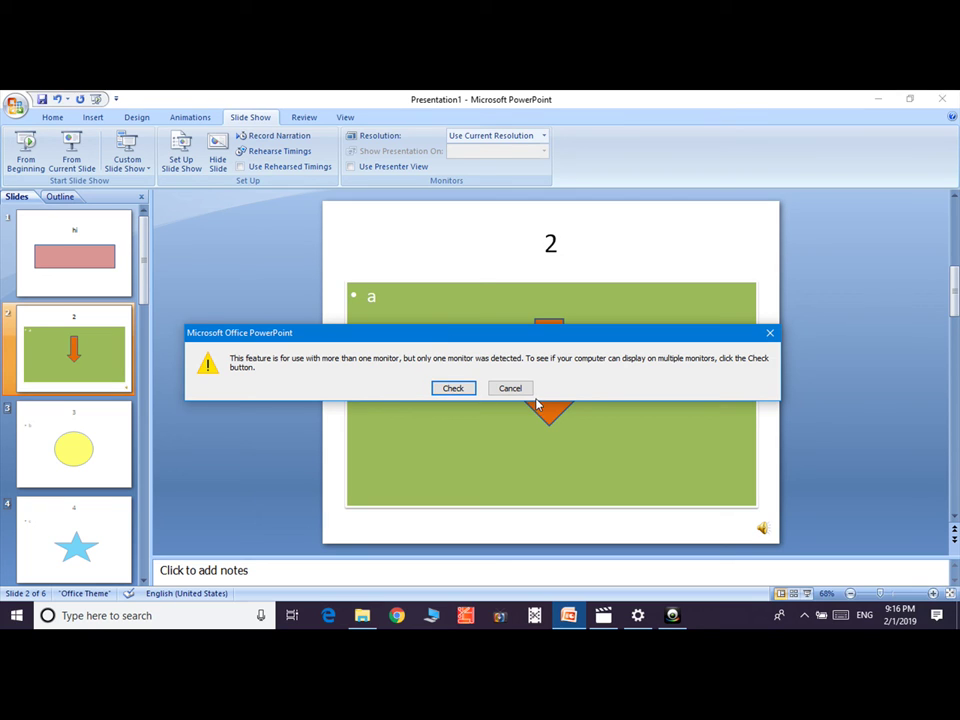
pyautogui.click(510, 388)
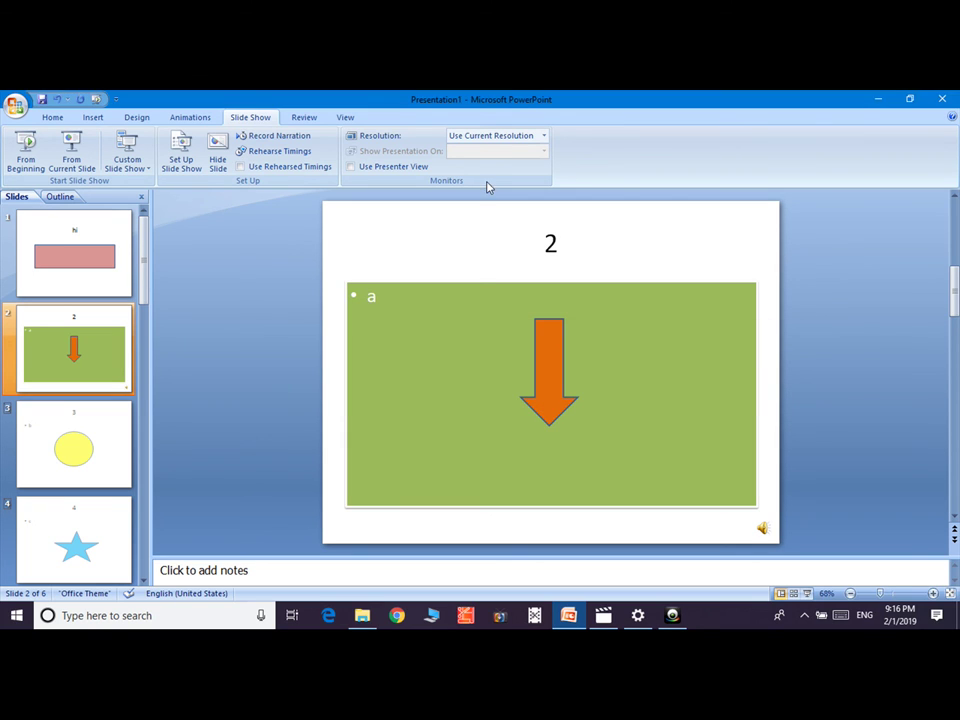
pyautogui.click(544, 136)
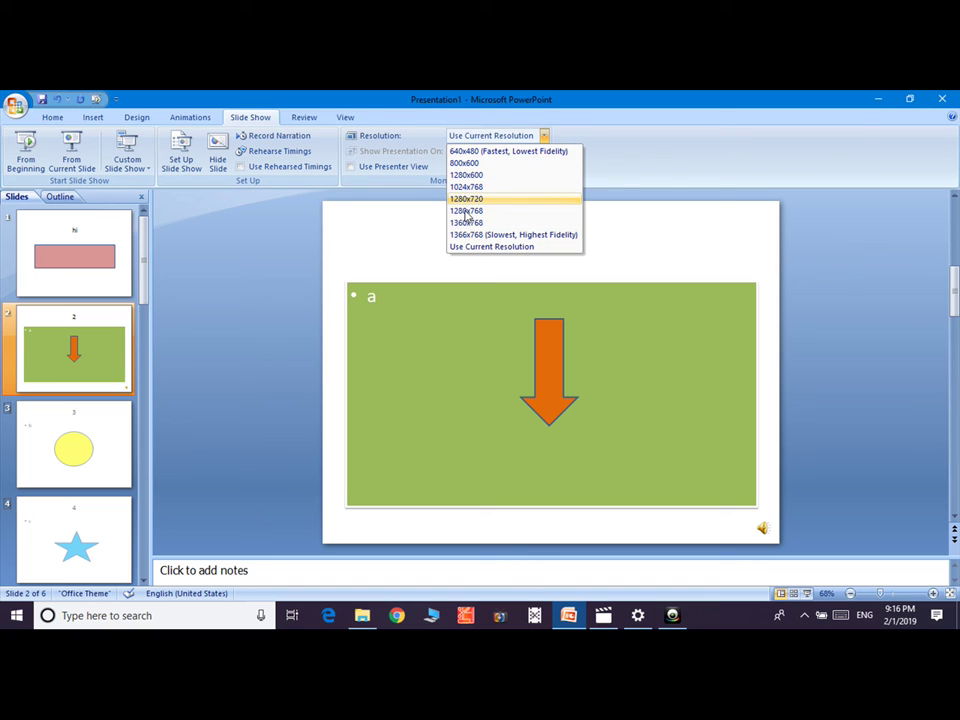
pyautogui.click(726, 240)
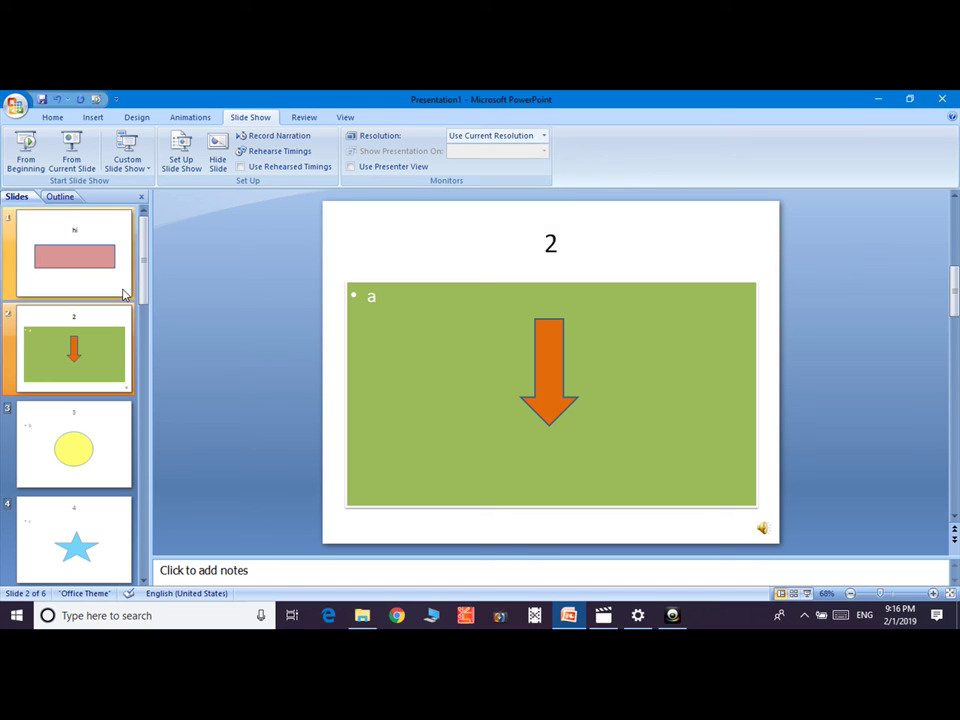